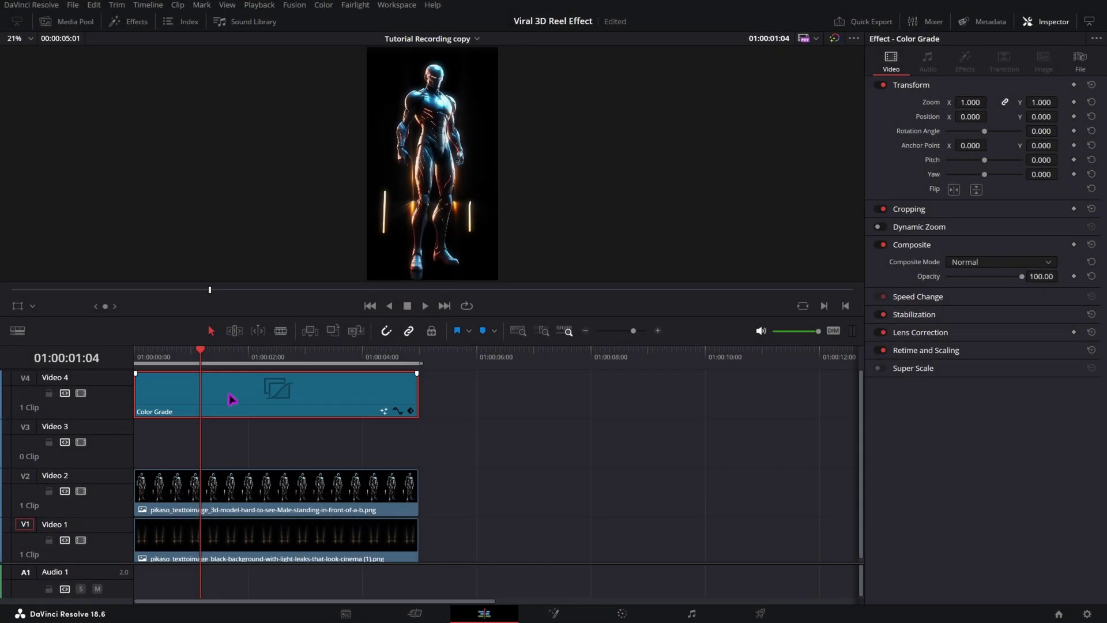
# Step: Preview the frames near the clip start and disable the Color Grade adjustment clip
pyautogui.moveTo(208, 353); pyautogui.dragTo(215, 353)
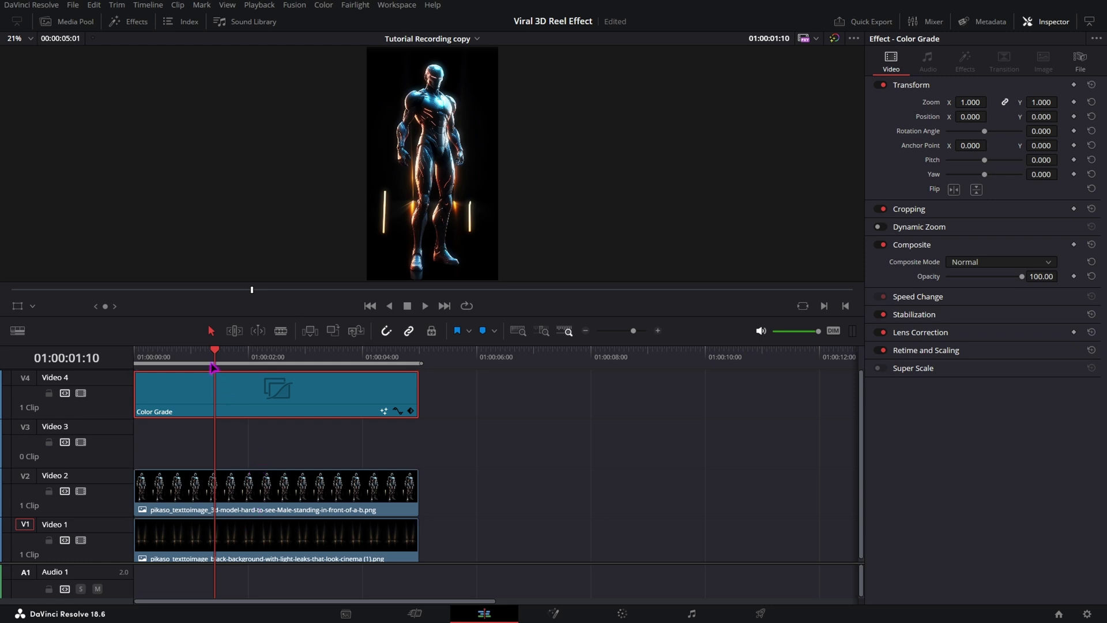
pyautogui.moveTo(217, 353); pyautogui.dragTo(238, 353)
pyautogui.press('d')
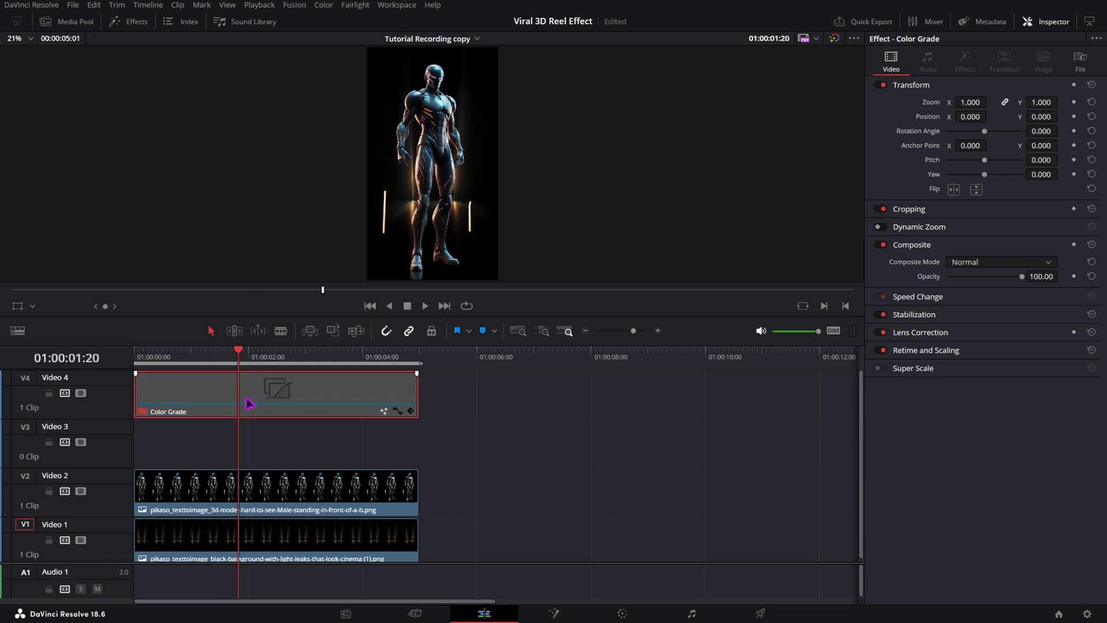
# Step: Combine the V2 figure and V1 background clips into a single Fusion clip
pyautogui.moveTo(392, 443); pyautogui.dragTo(302, 538)
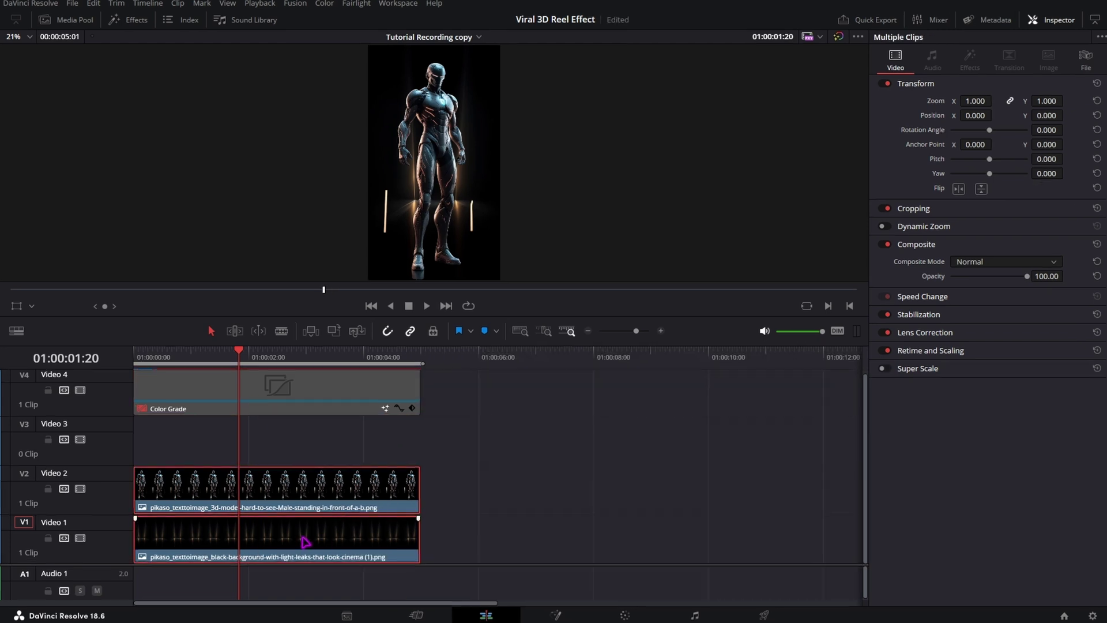
pyautogui.rightClick(304, 540)
pyautogui.click(331, 217)
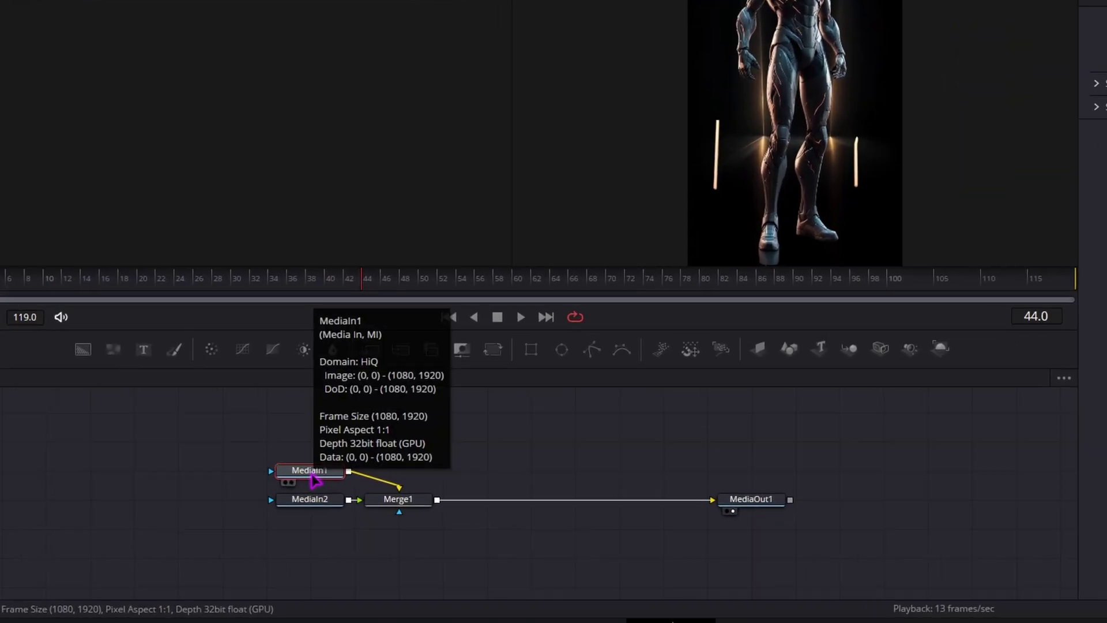
# Step: Delete the Merge1 node and disconnect MediaIn1 from MediaOut1
pyautogui.moveTo(494, 463); pyautogui.dragTo(396, 542)
pyautogui.press('Delete')
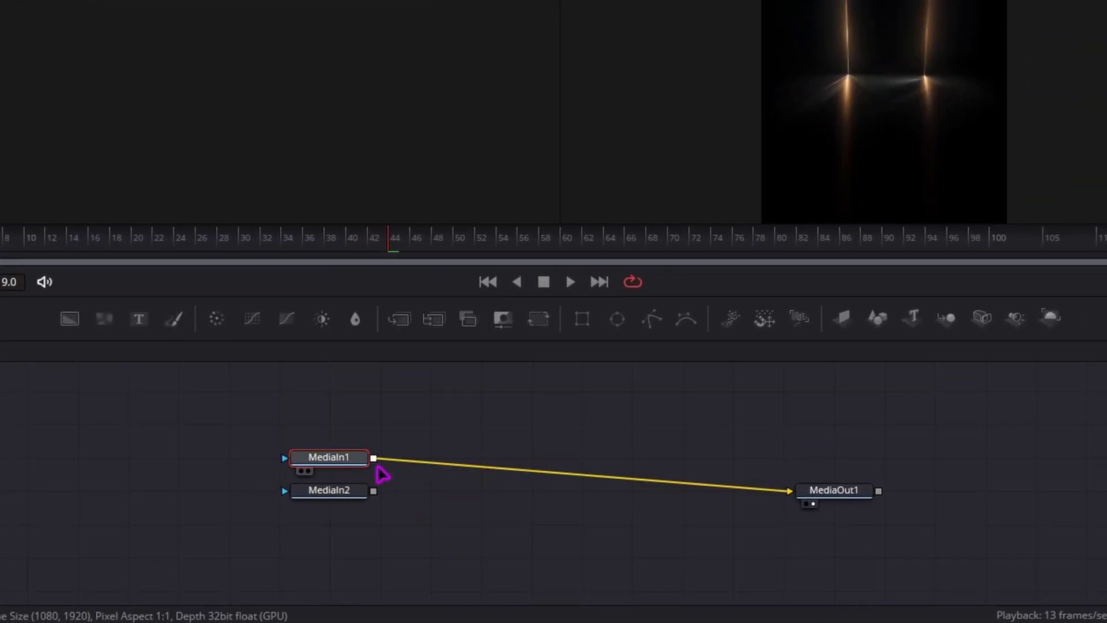
pyautogui.moveTo(413, 462); pyautogui.dragTo(548, 519)
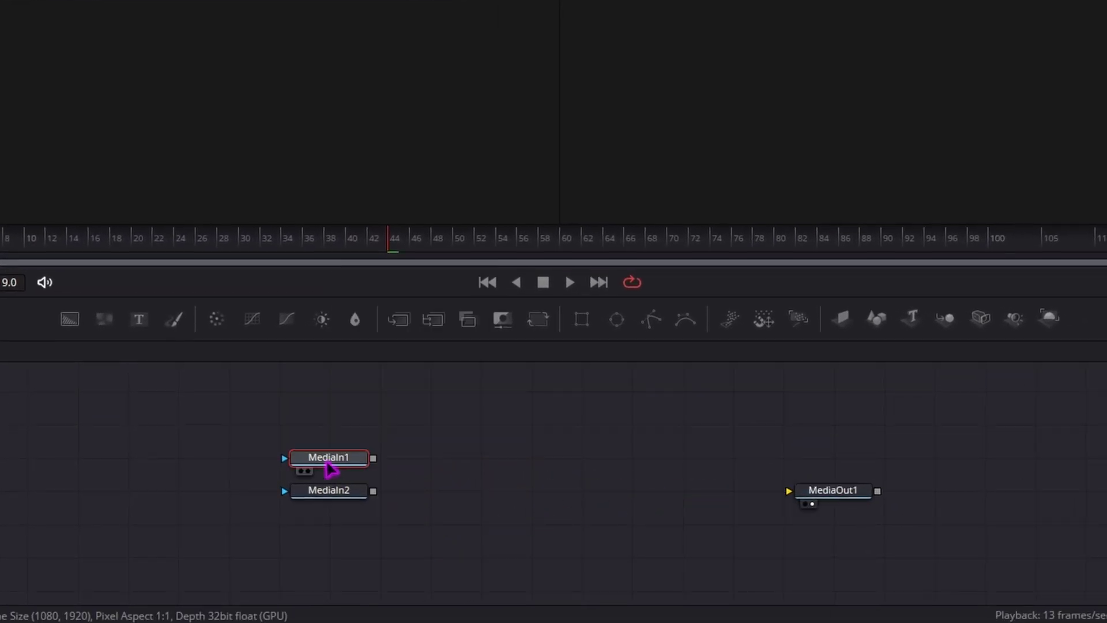
# Step: Show MediaIn1 and MediaIn2 in the two viewers and start renaming MediaIn1
pyautogui.press('1')
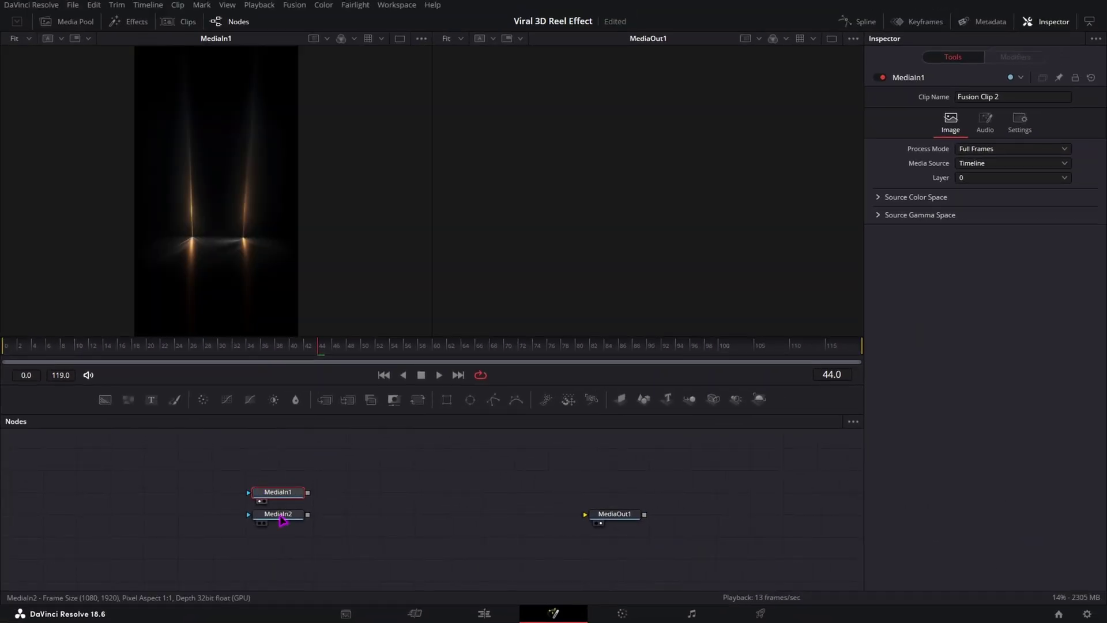
pyautogui.click(279, 515)
pyautogui.press('2')
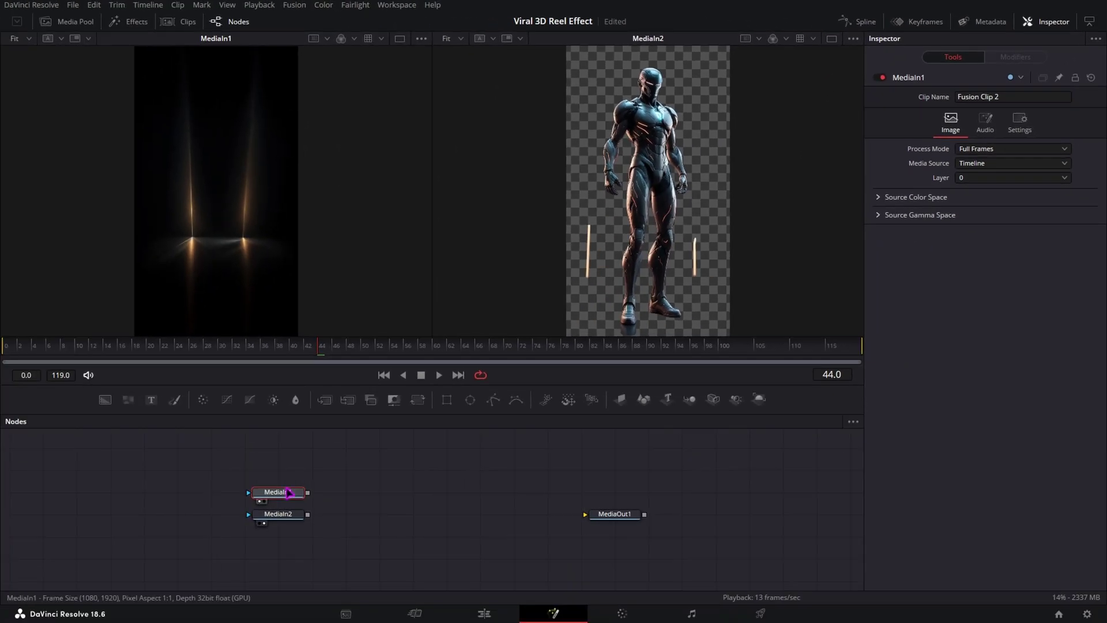
pyautogui.moveTo(287, 497)
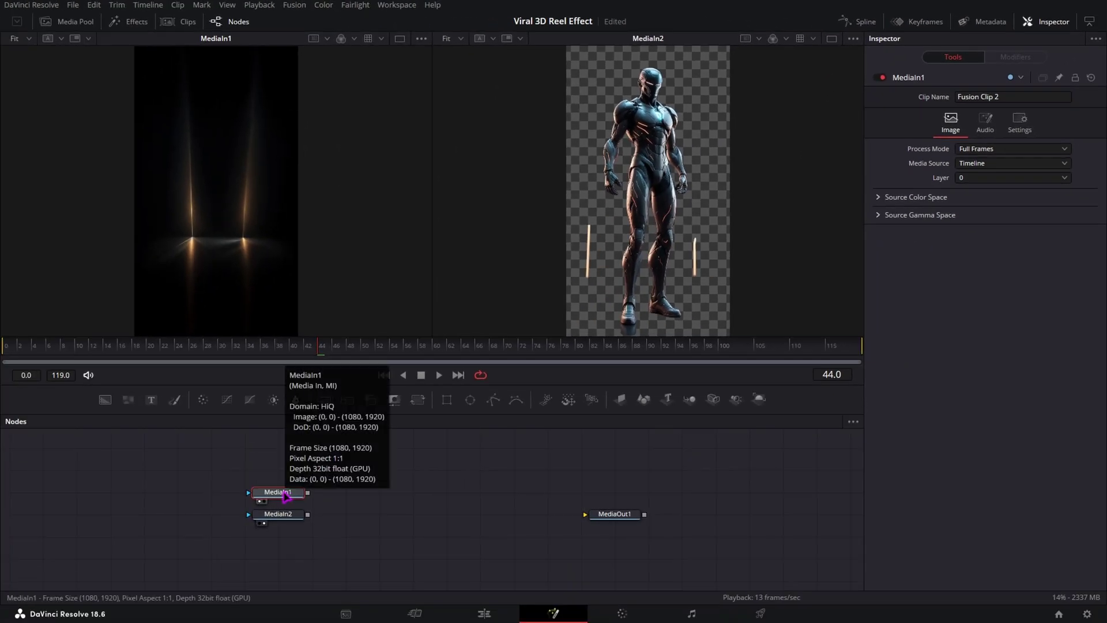
pyautogui.press('F2')
pyautogui.press('BackSpace')
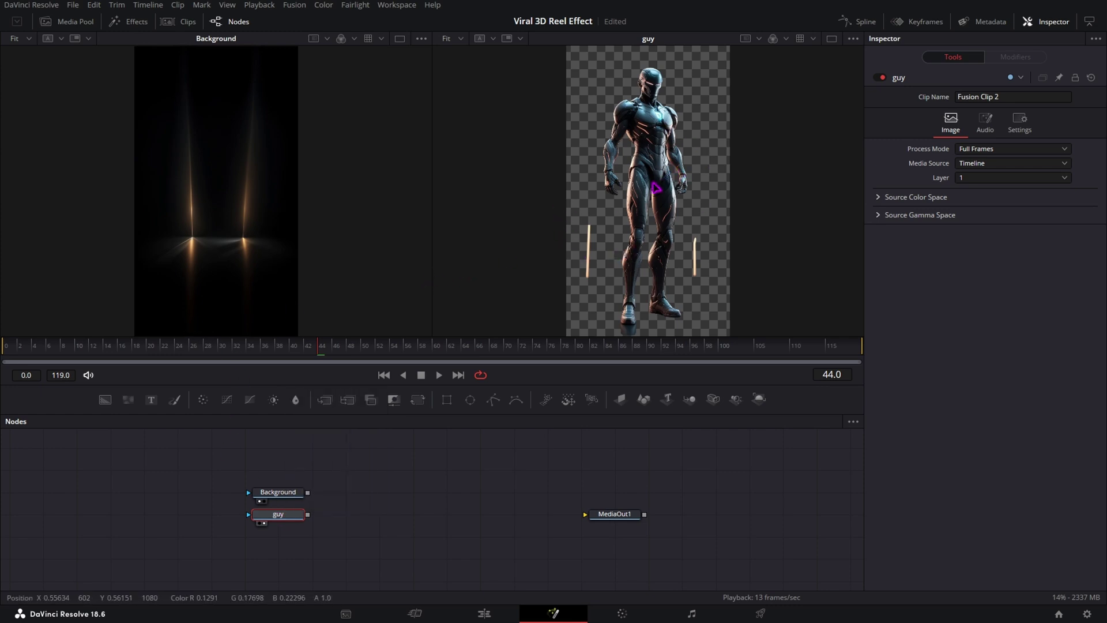
# Step: Mask the guy node with Rectangle1 sized 0.556338 × 0.936507, then select Rectangle1, Background and guy
pyautogui.moveTo(581, 211); pyautogui.dragTo(600, 292)
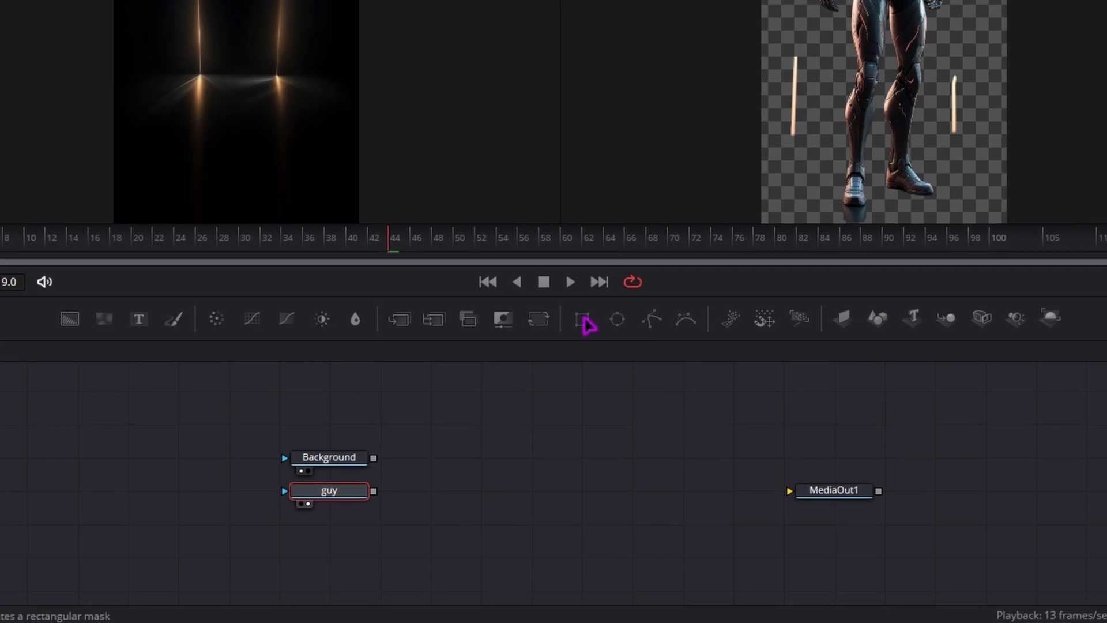
pyautogui.moveTo(584, 320); pyautogui.dragTo(329, 494)
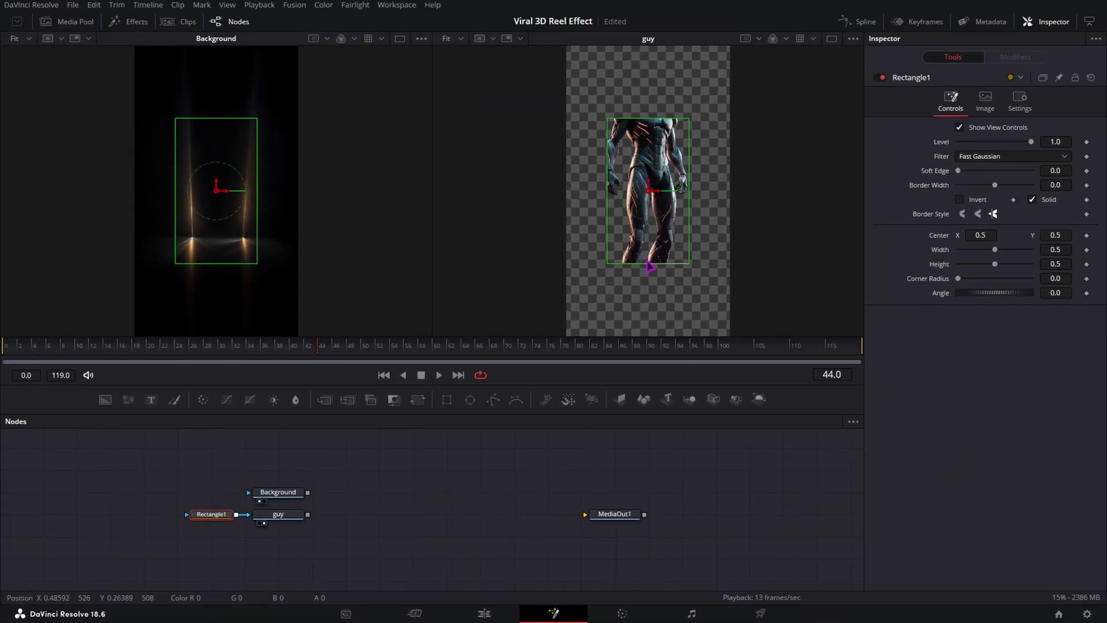
pyautogui.moveTo(651, 266); pyautogui.dragTo(658, 334)
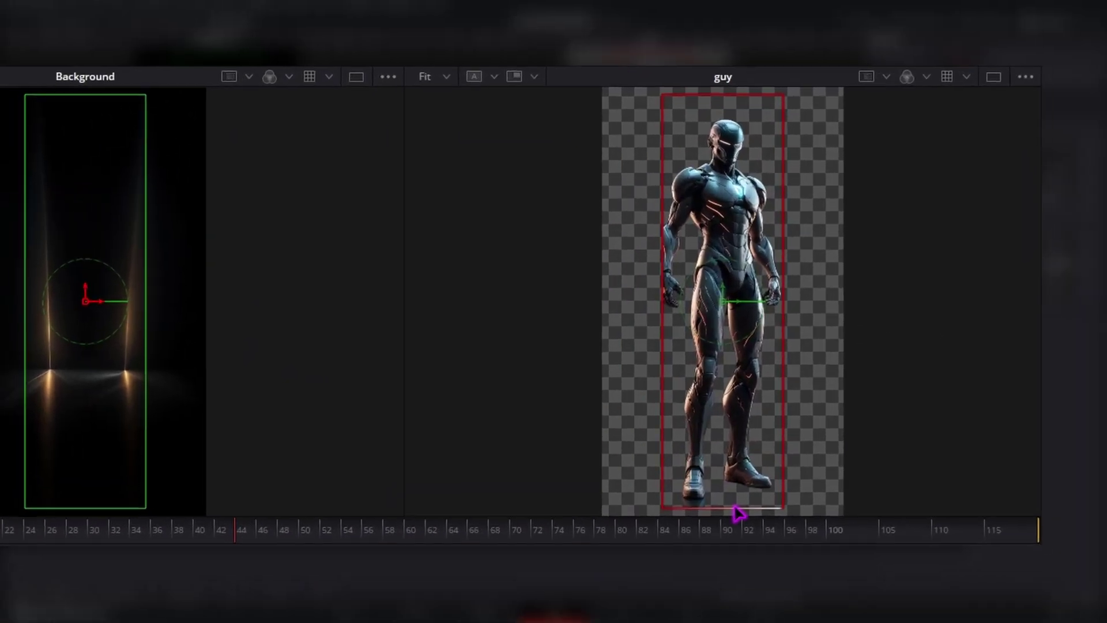
pyautogui.moveTo(739, 513); pyautogui.dragTo(738, 511)
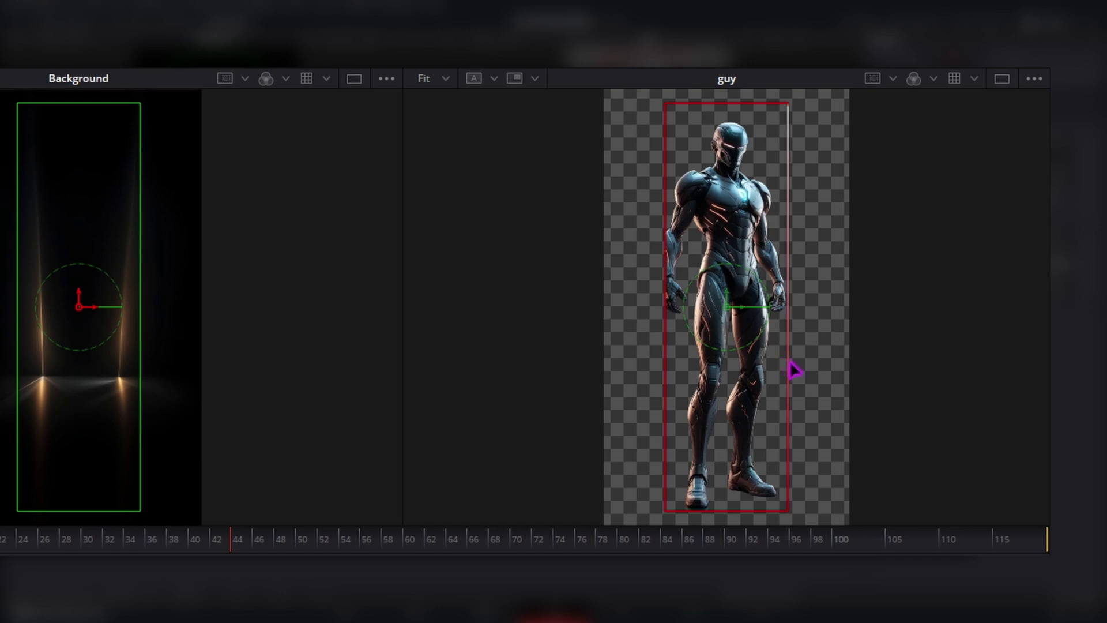
pyautogui.moveTo(793, 371); pyautogui.dragTo(803, 374)
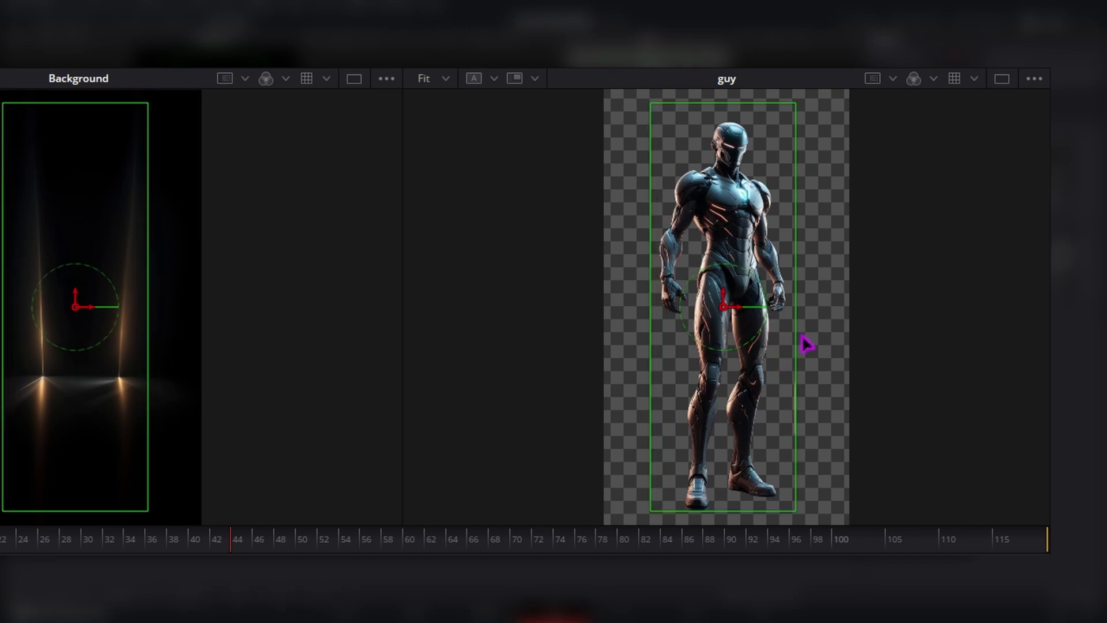
pyautogui.moveTo(803, 346); pyautogui.dragTo(796, 344)
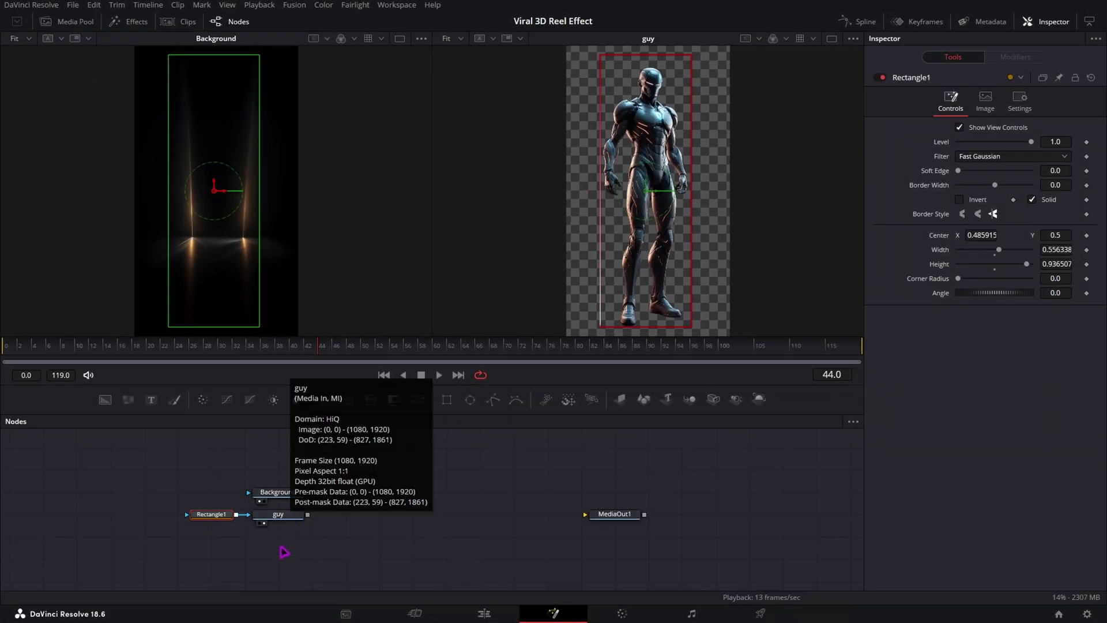
pyautogui.click(279, 518)
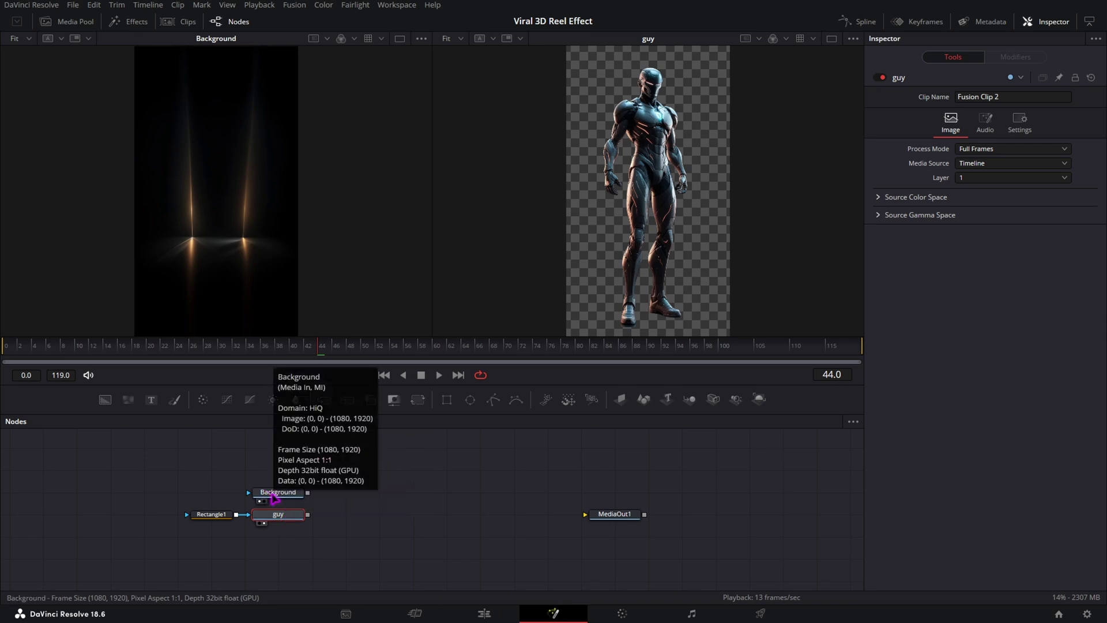
pyautogui.moveTo(281, 460); pyautogui.dragTo(215, 540)
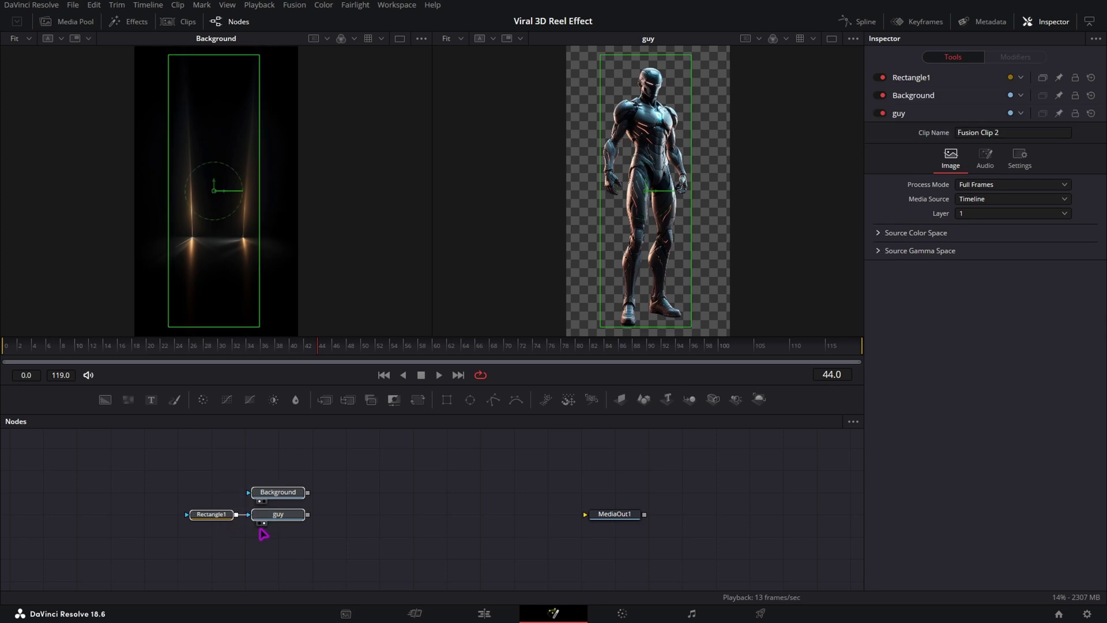
# Step: Add Image Plane 3D nodes after the Background and guy nodes
pyautogui.click(304, 542)
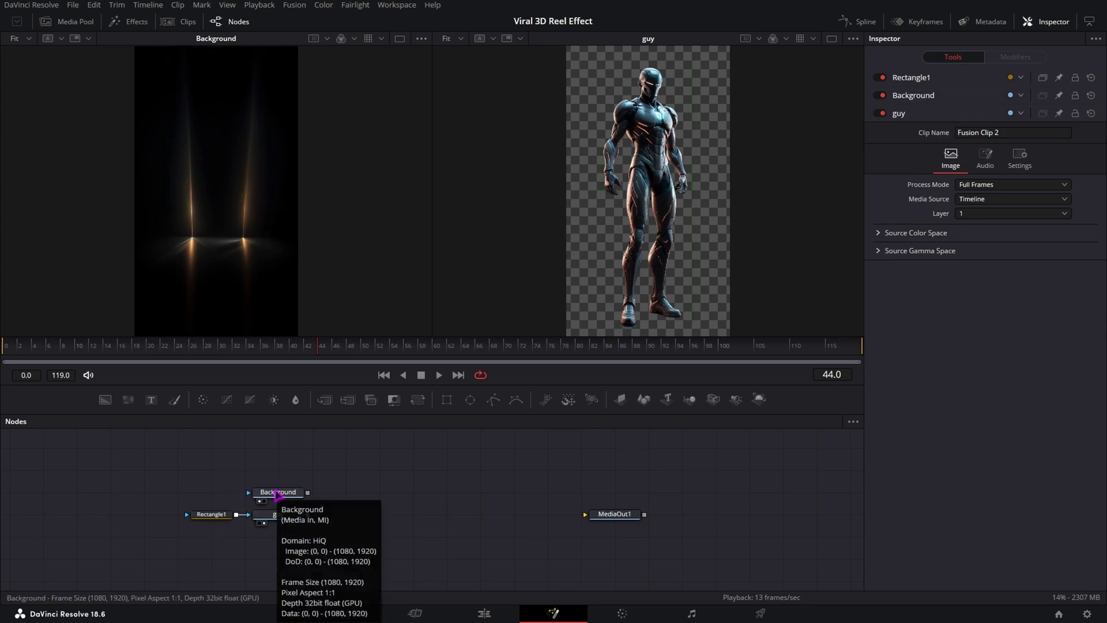
pyautogui.click(277, 495)
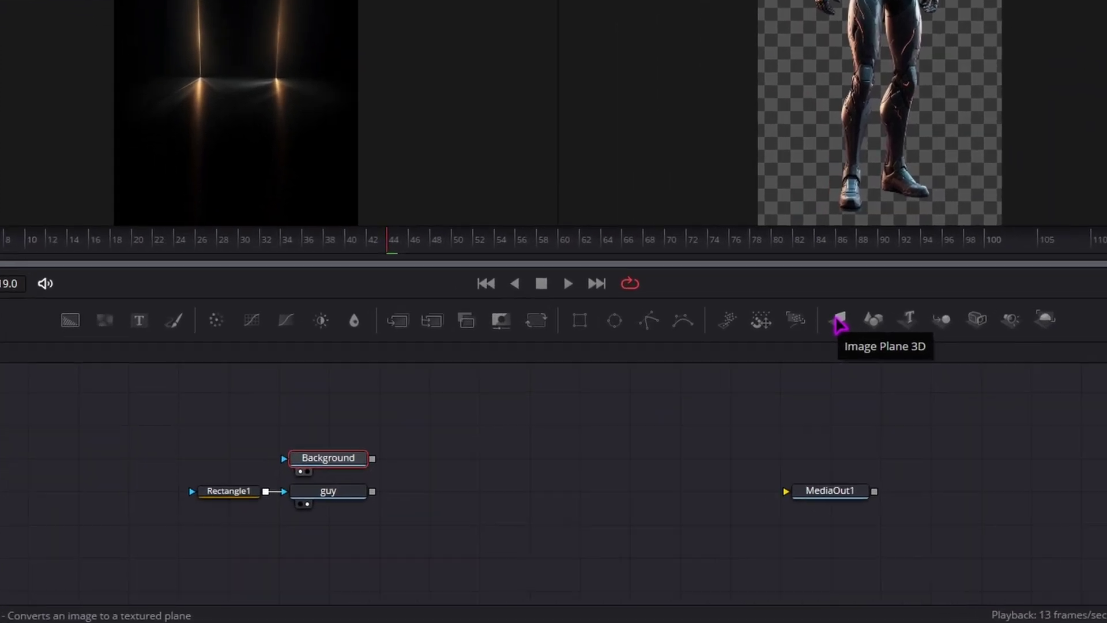
pyautogui.click(843, 319)
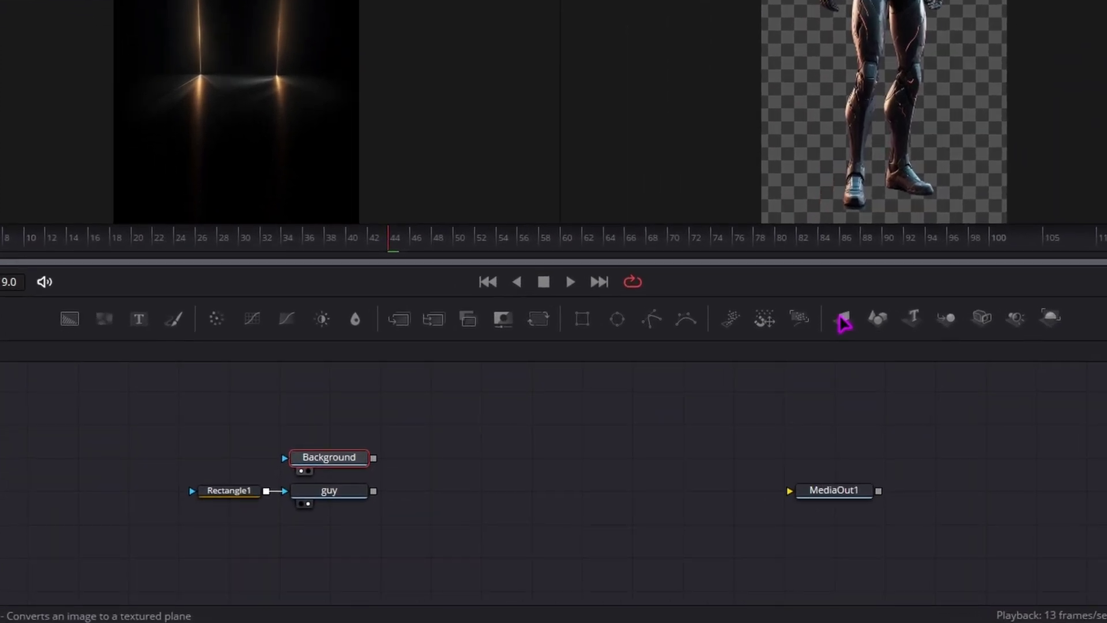
pyautogui.click(345, 492)
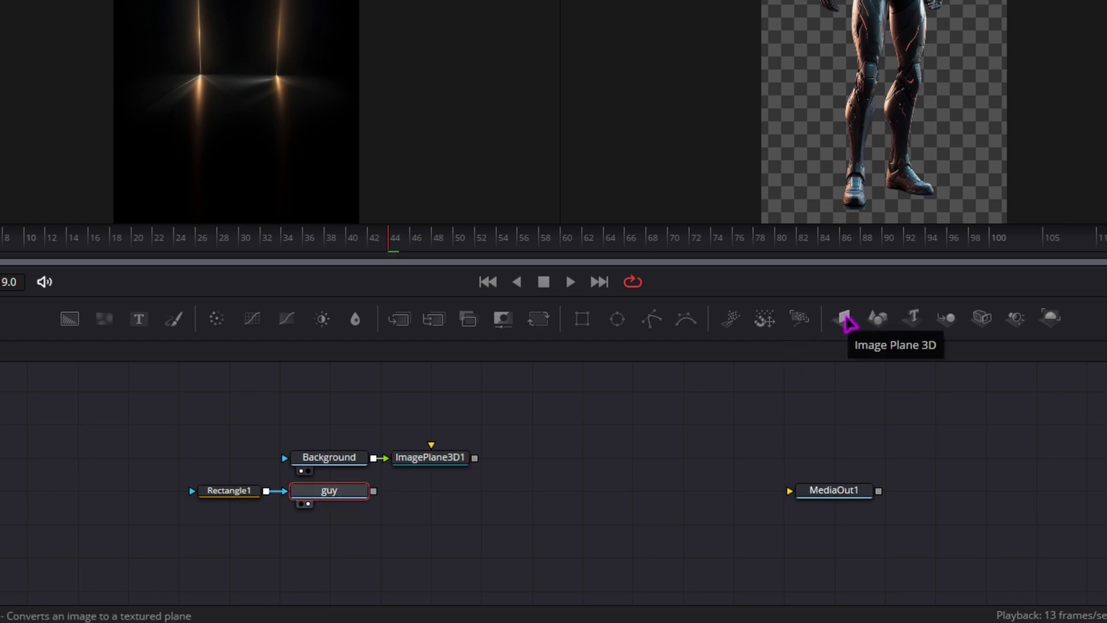
pyautogui.click(846, 319)
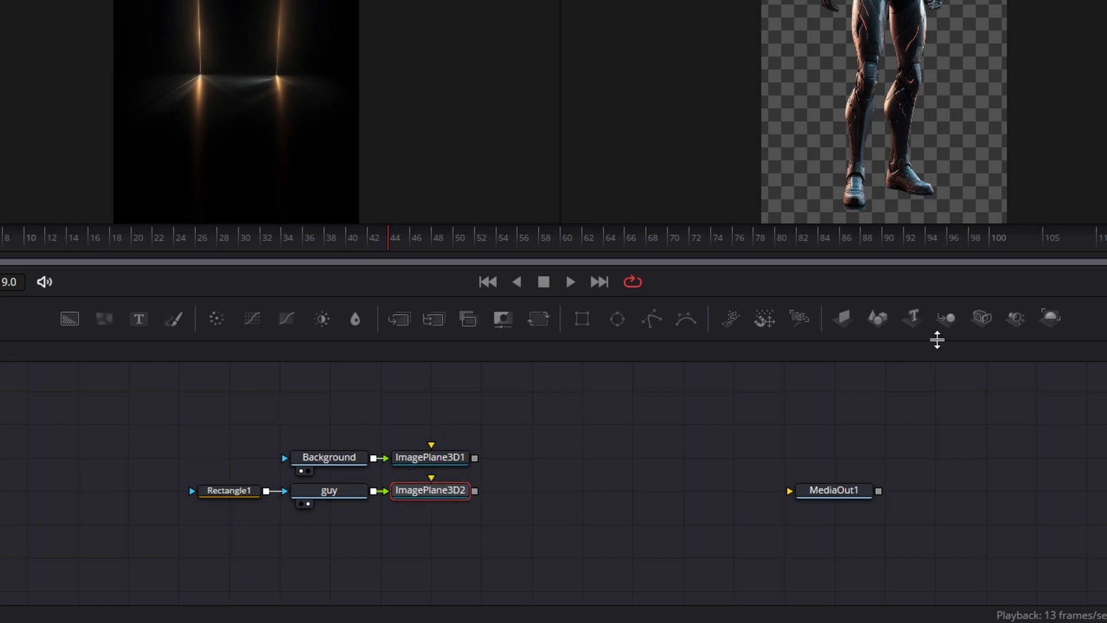
# Step: Join both planes in Merge3D1, add Renderer3D1, and connect it to MediaOut1
pyautogui.click(951, 320)
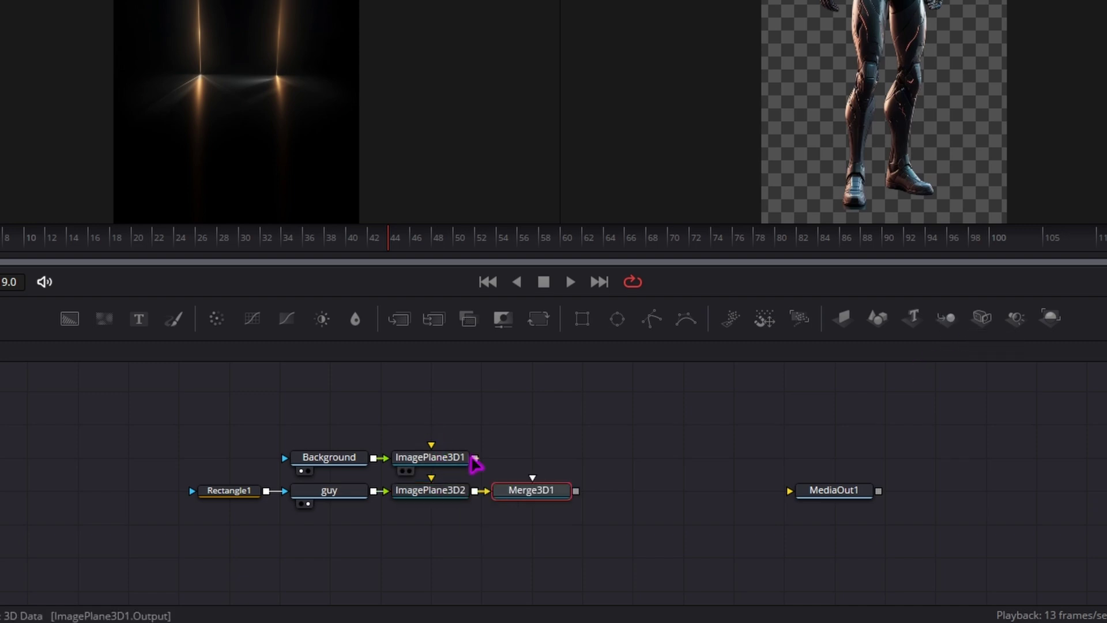
pyautogui.moveTo(475, 458)
pyautogui.mouseDown()
pyautogui.moveTo(532, 470)
pyautogui.moveTo(522, 492)
pyautogui.mouseUp()
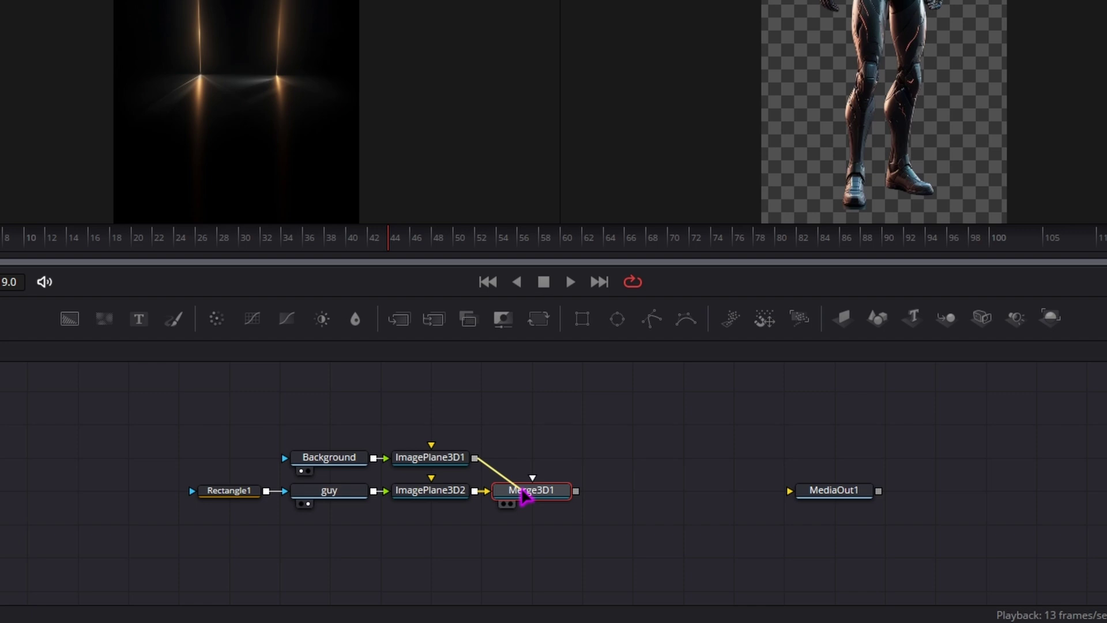
pyautogui.moveTo(522, 494); pyautogui.dragTo(836, 495)
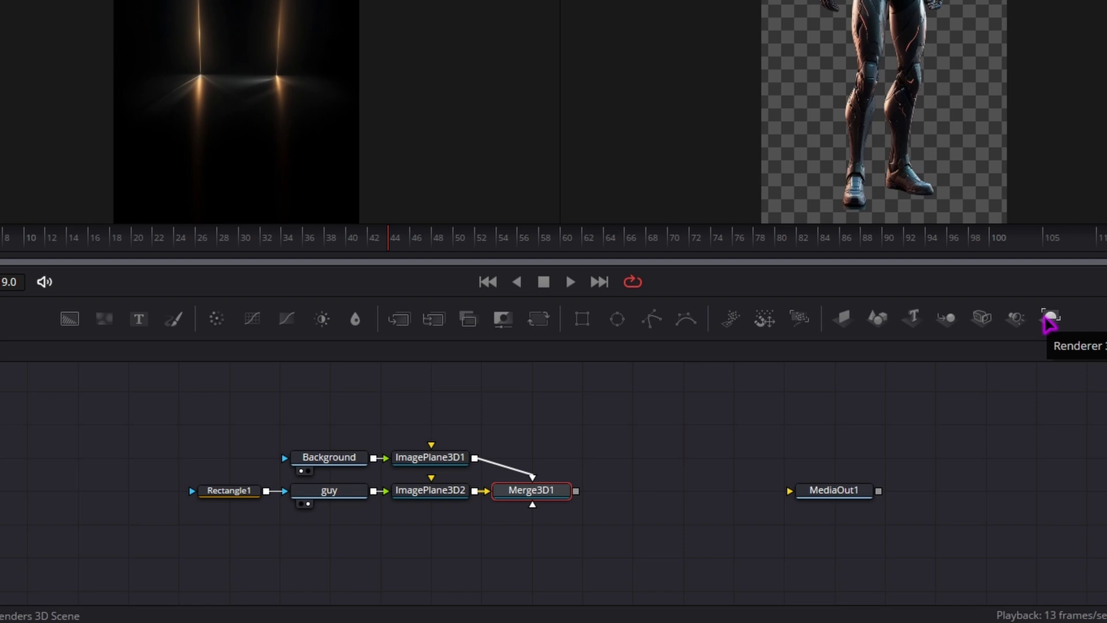
pyautogui.click(1049, 321)
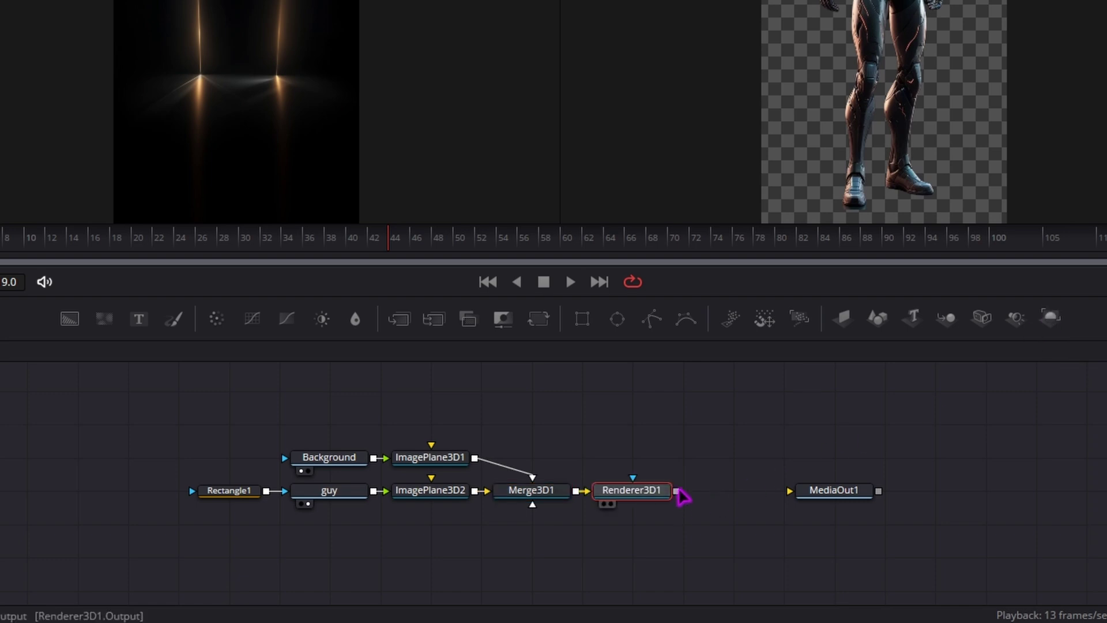
pyautogui.moveTo(675, 490); pyautogui.dragTo(821, 492)
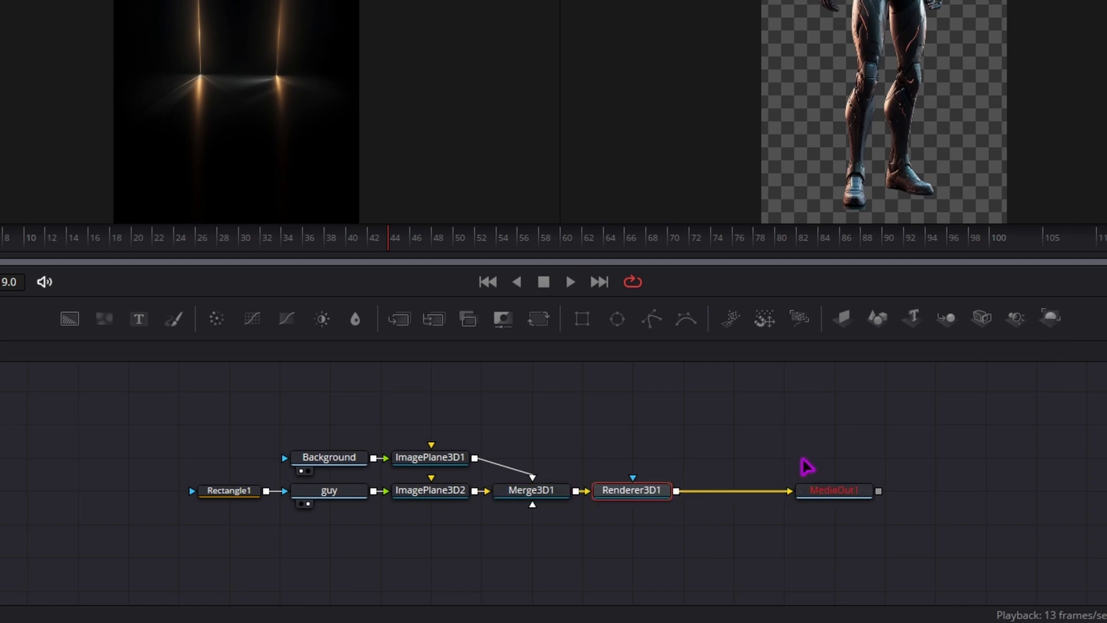
pyautogui.moveTo(825, 501)
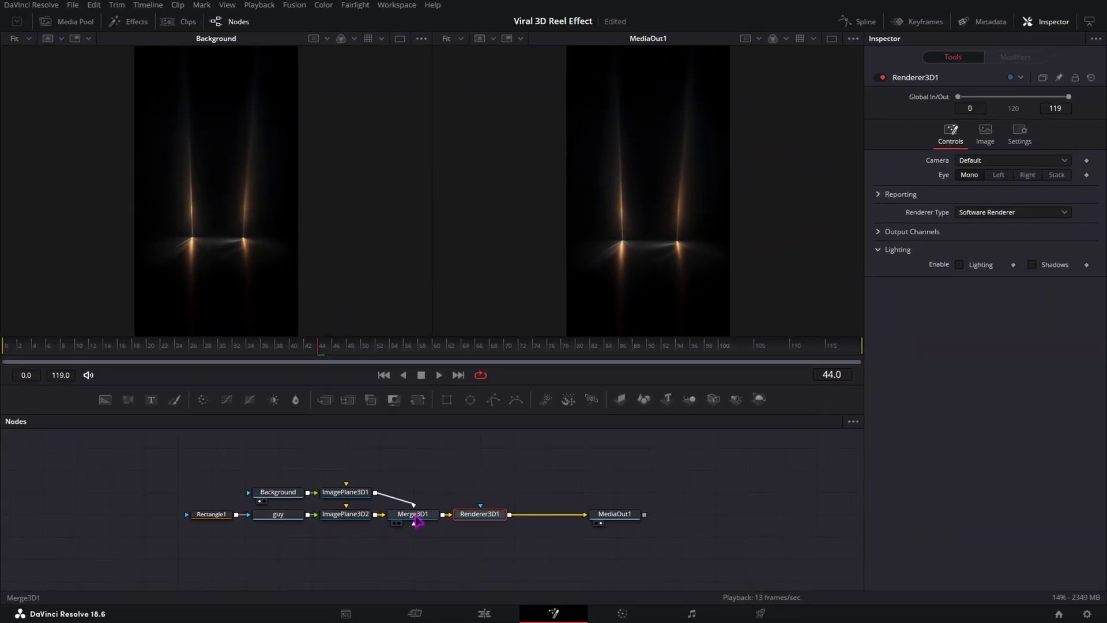
pyautogui.moveTo(414, 518); pyautogui.dragTo(304, 254)
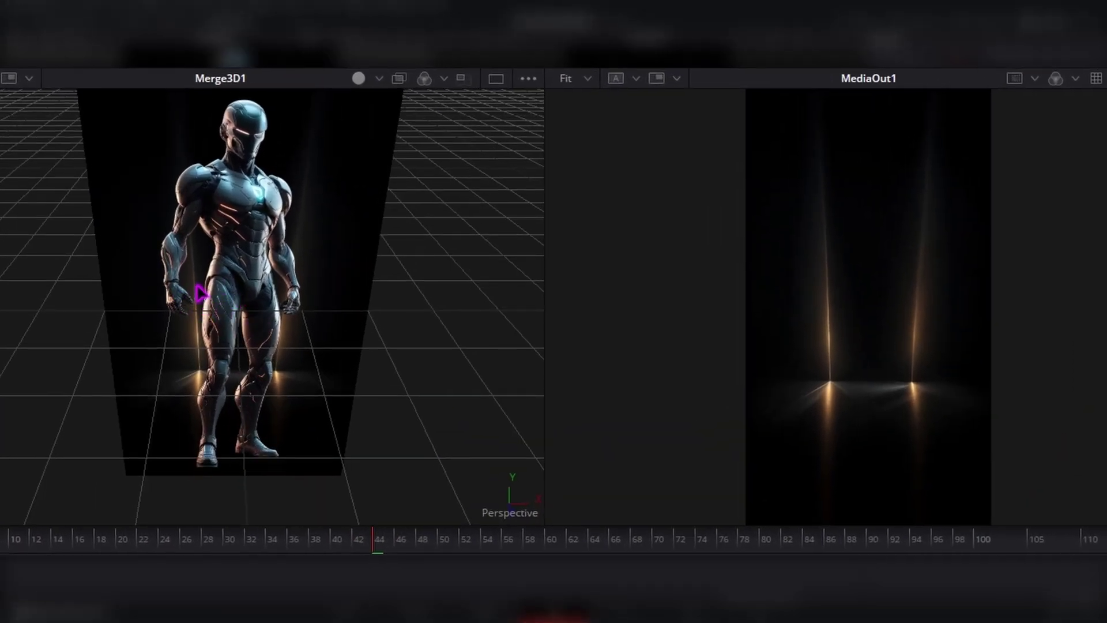
pyautogui.moveTo(201, 294); pyautogui.dragTo(230, 313)
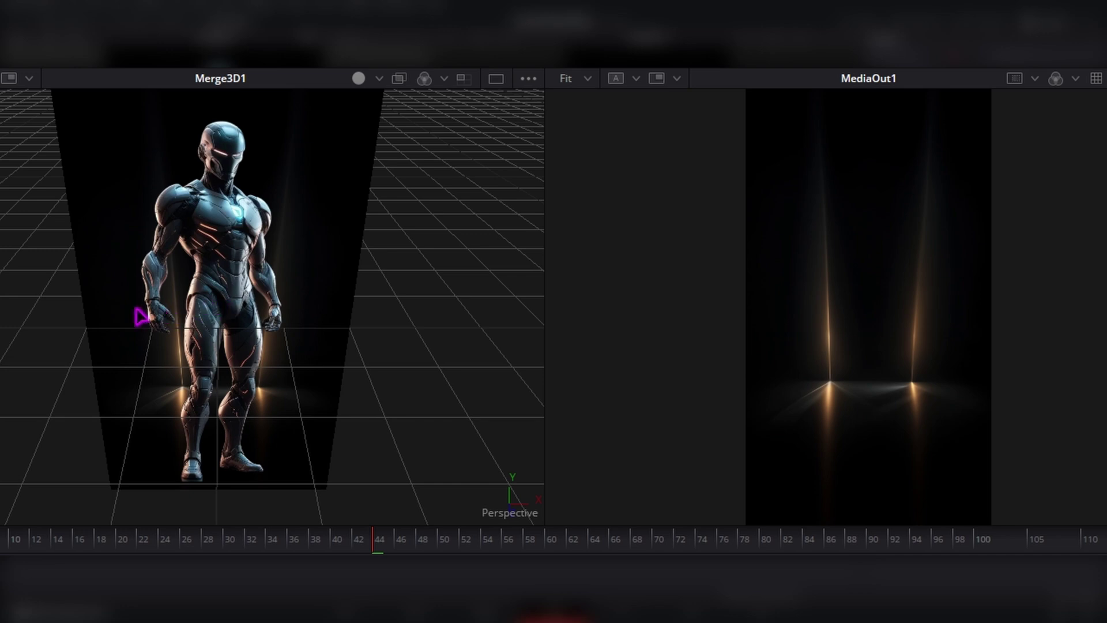
pyautogui.moveTo(132, 304); pyautogui.dragTo(230, 306)
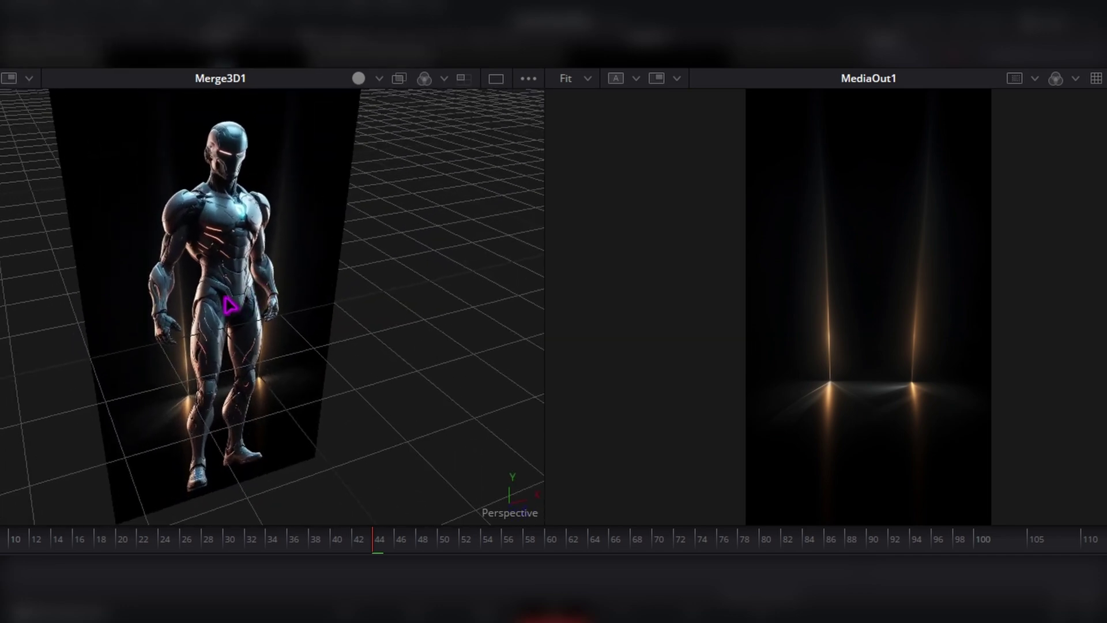
pyautogui.scroll(-10, 230, 306)
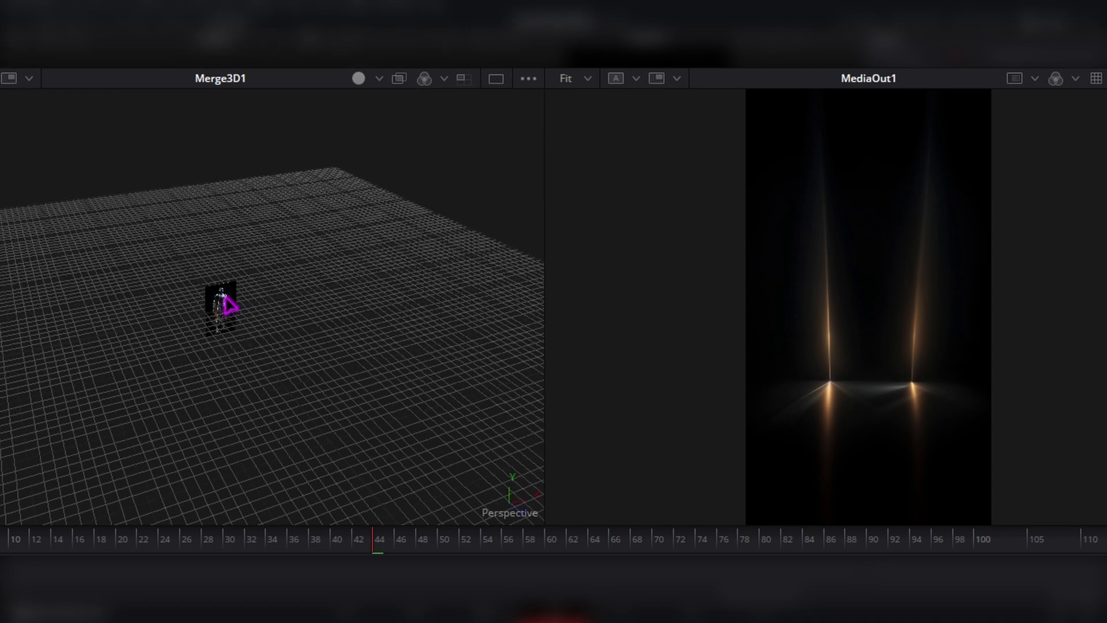
pyautogui.scroll(10, 216, 320)
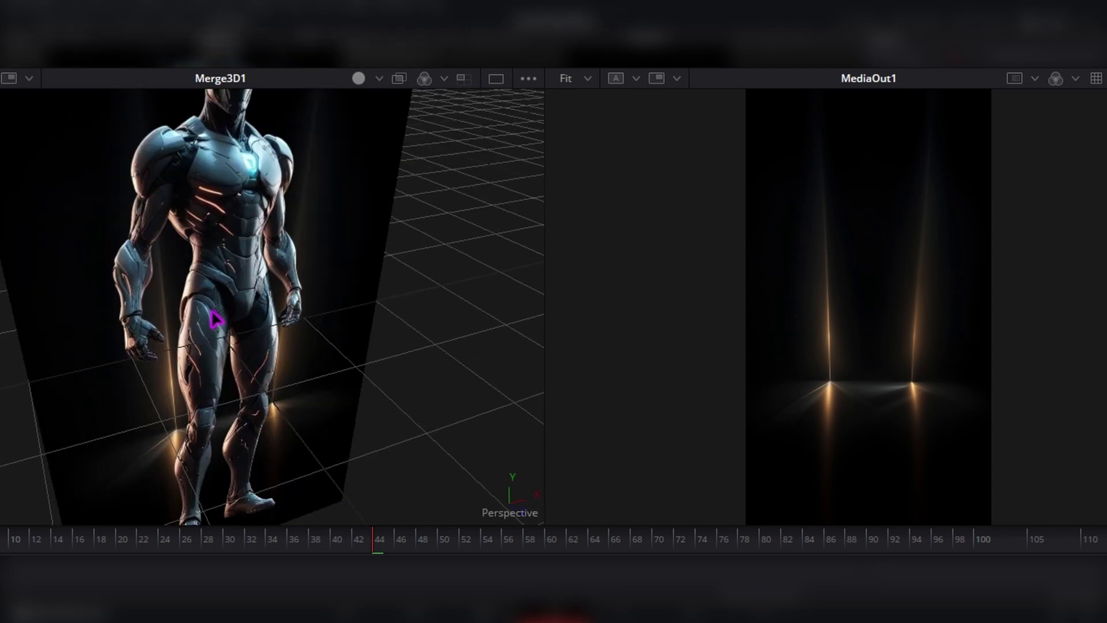
pyautogui.scroll(-7, 217, 321)
pyautogui.scroll(2, 216, 321)
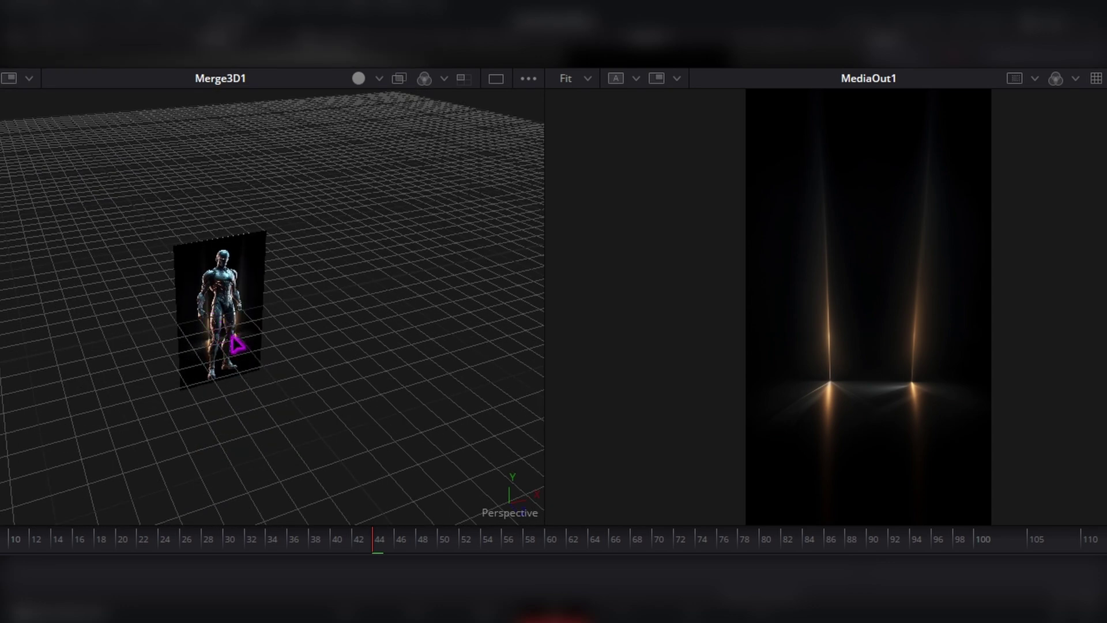
pyautogui.scroll(-5, 225, 334)
pyautogui.scroll(5, 224, 334)
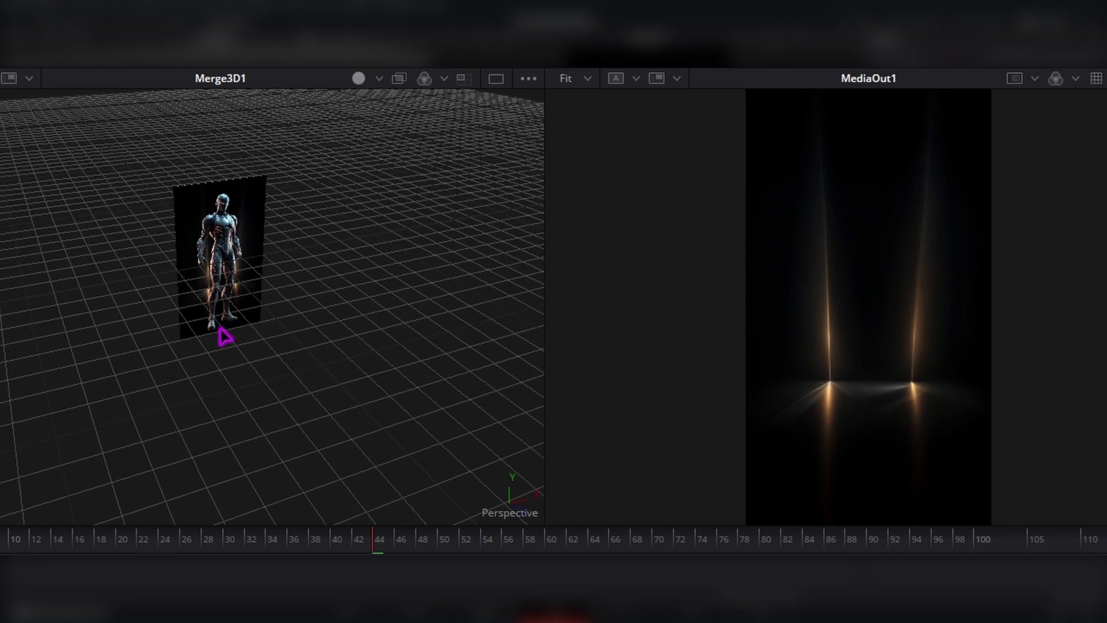
pyautogui.scroll(1, 225, 336)
pyautogui.scroll(2, 219, 327)
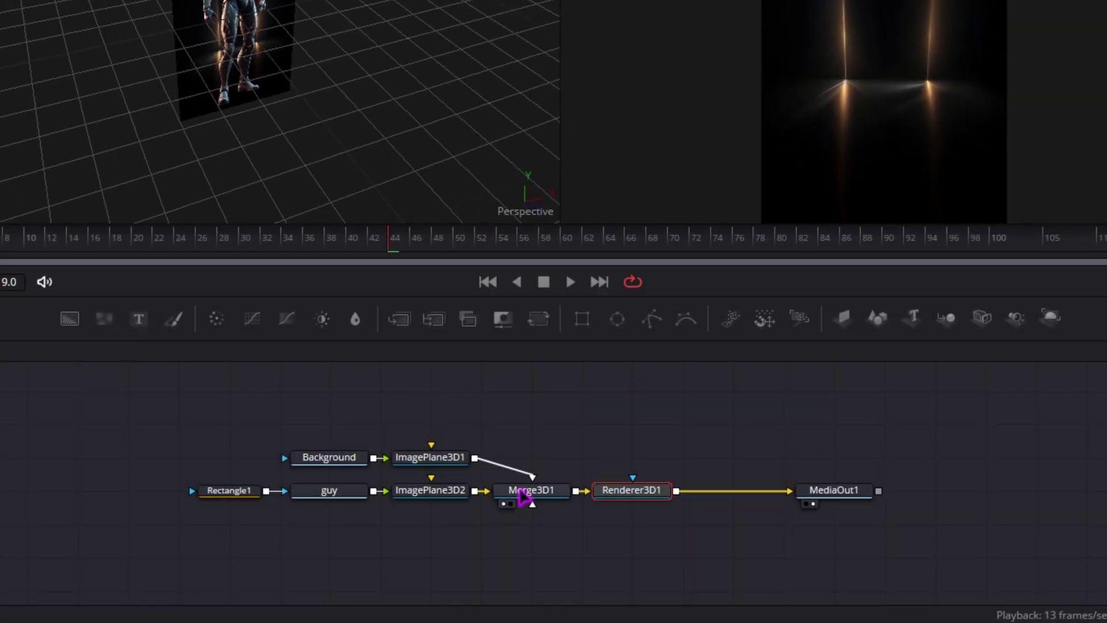
# Step: Select Merge3D1 and attach a new Camera3D1 node beneath it
pyautogui.click(525, 496)
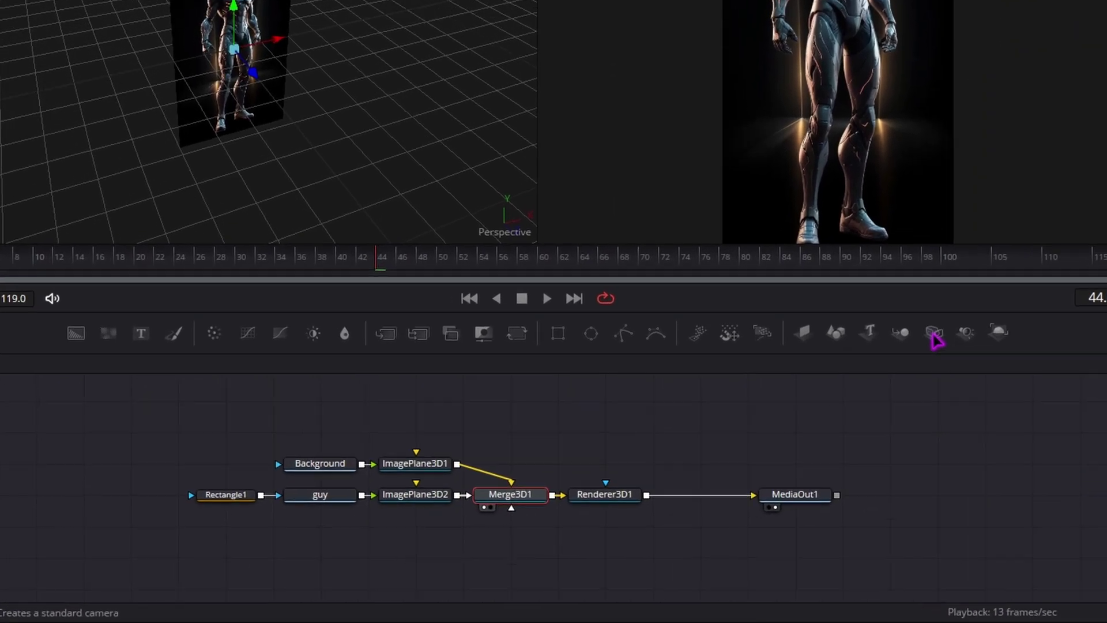
pyautogui.moveTo(934, 340); pyautogui.dragTo(540, 489)
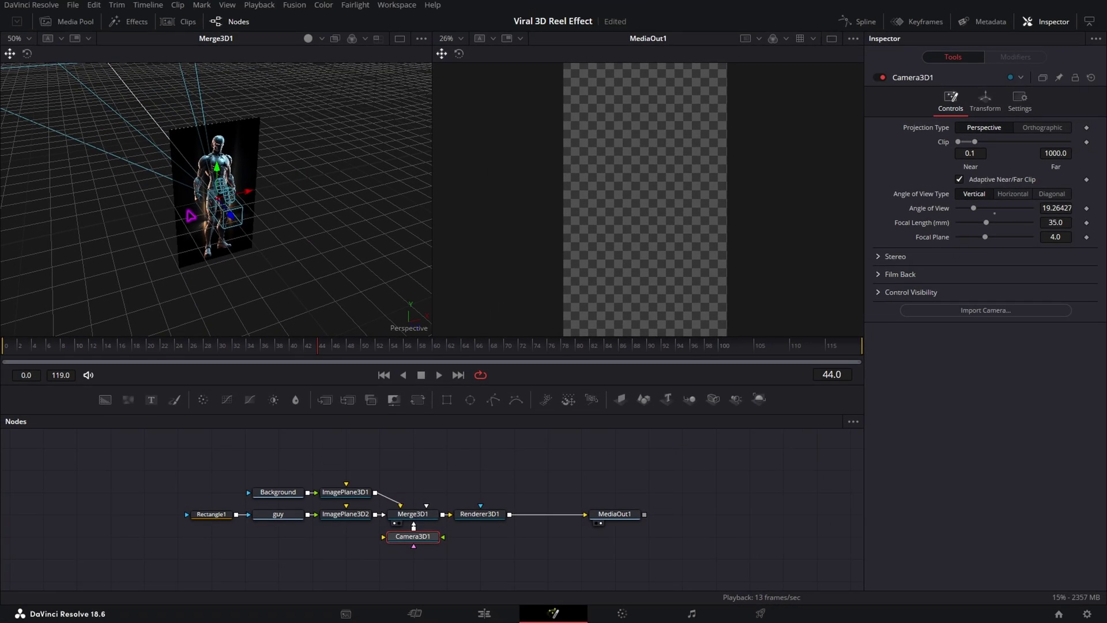
# Step: Reposition Camera3D1 until the figure fills the 1080x1920 MediaOut1 render
pyautogui.moveTo(191, 216); pyautogui.dragTo(303, 198)
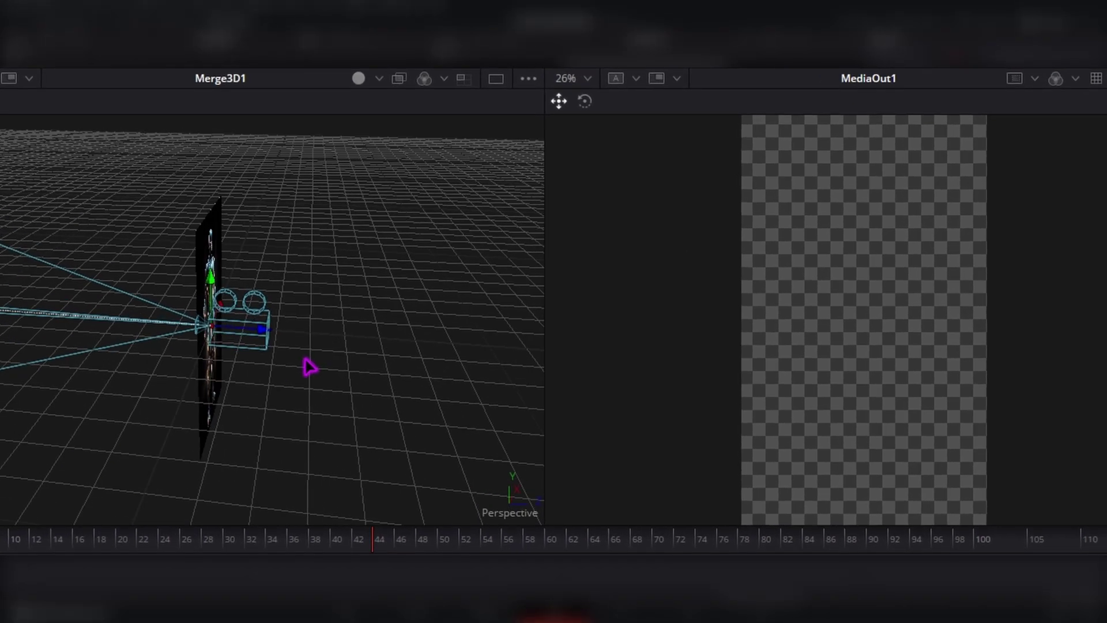
pyautogui.moveTo(310, 367); pyautogui.dragTo(714, 395)
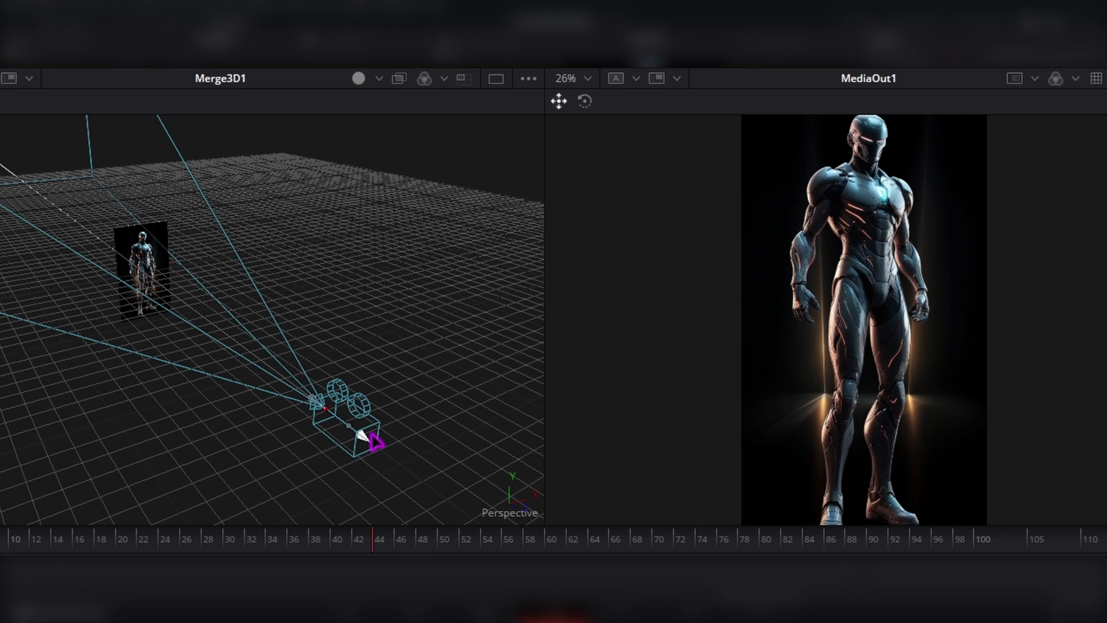
pyautogui.moveTo(375, 440); pyautogui.dragTo(425, 457)
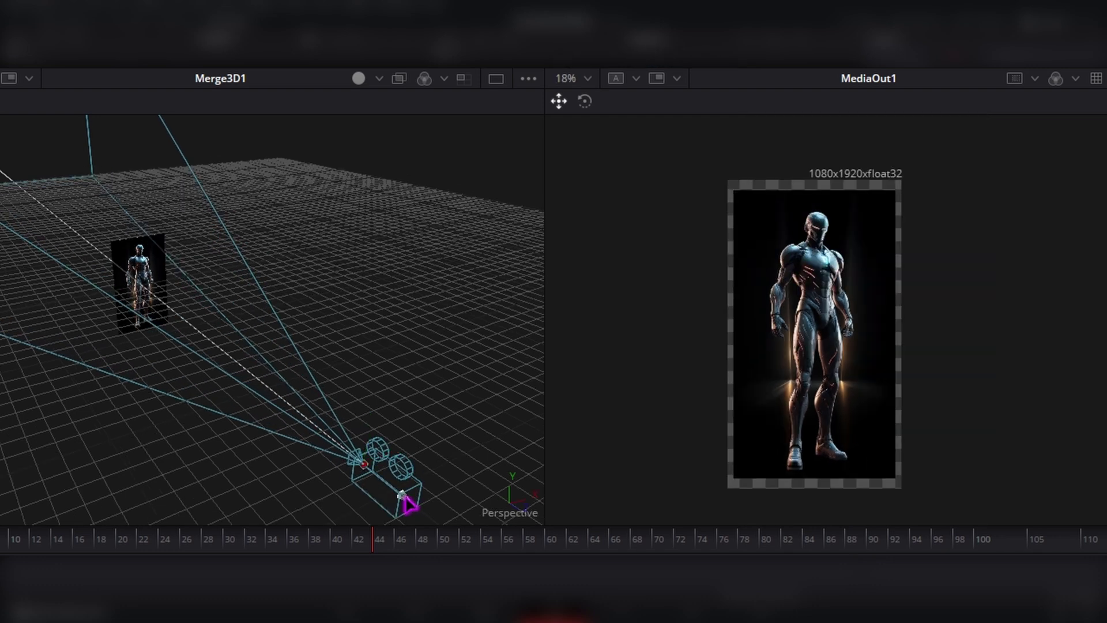
pyautogui.moveTo(408, 505); pyautogui.dragTo(416, 506)
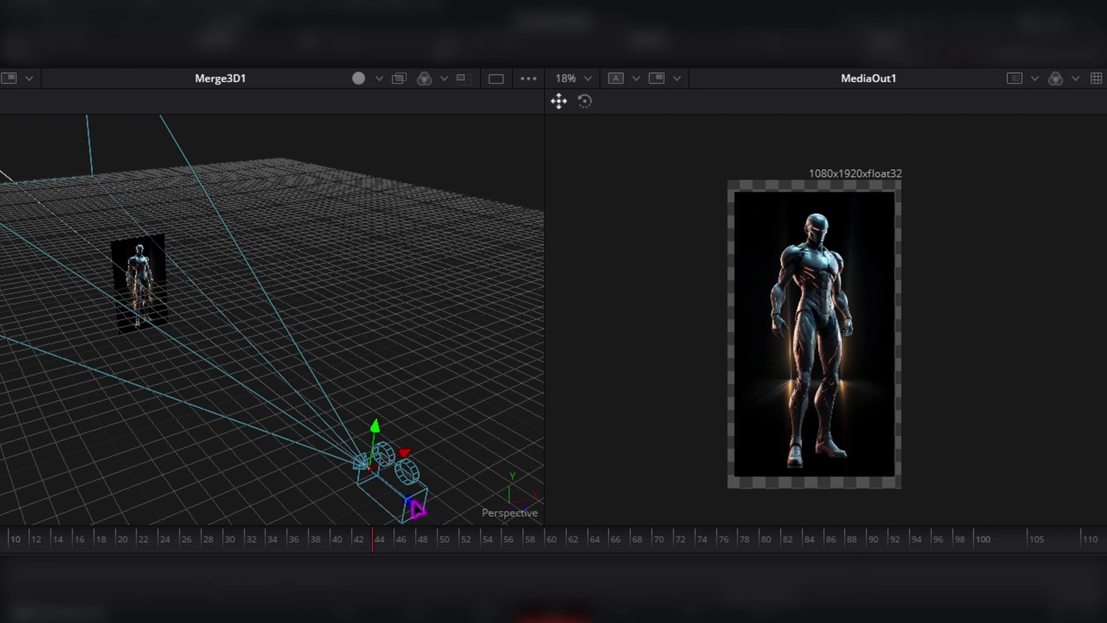
pyautogui.moveTo(410, 506); pyautogui.dragTo(378, 485)
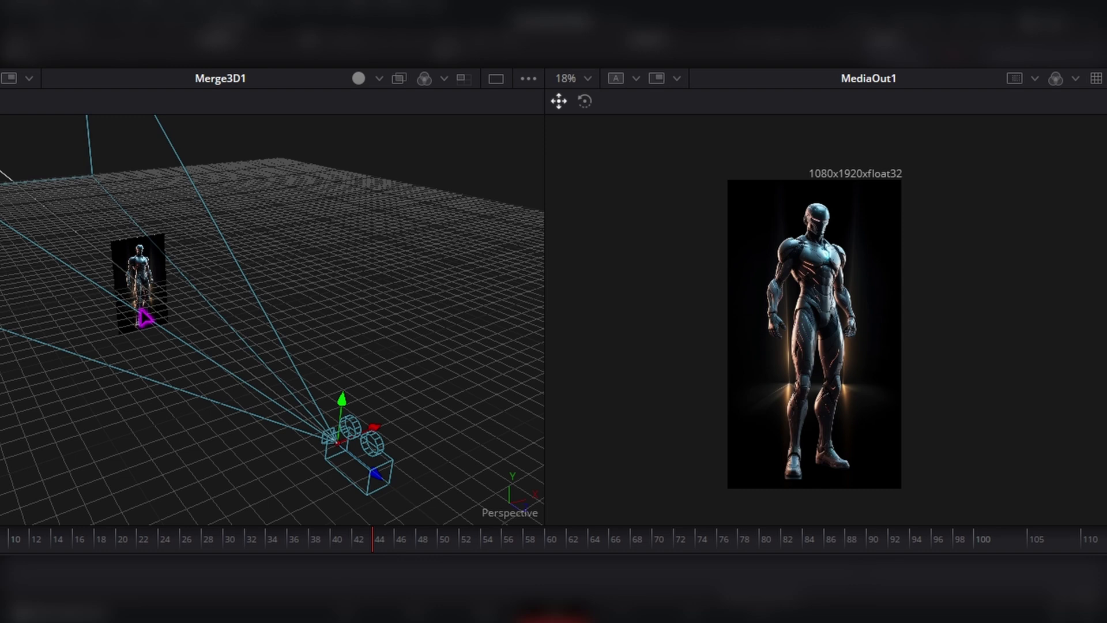
pyautogui.moveTo(105, 326); pyautogui.dragTo(52, 362)
pyautogui.moveTo(110, 342); pyautogui.dragTo(166, 376)
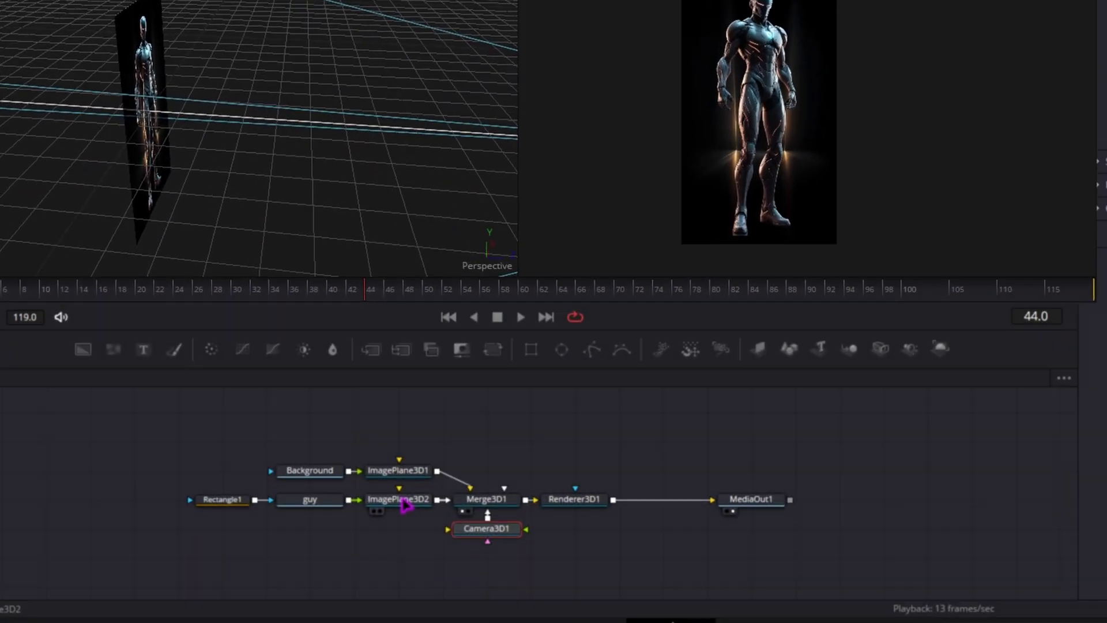
# Step: Move the ImagePlane3D2 figure plane along Z toward the camera, to about 2.413
pyautogui.click(422, 622)
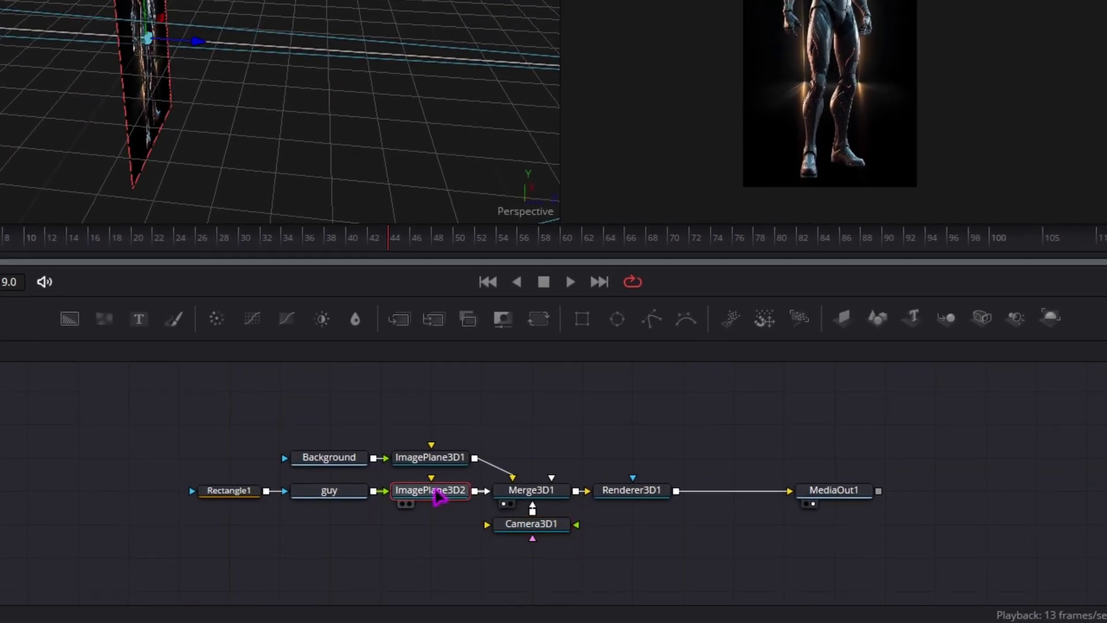
pyautogui.moveTo(196, 41); pyautogui.dragTo(383, 54)
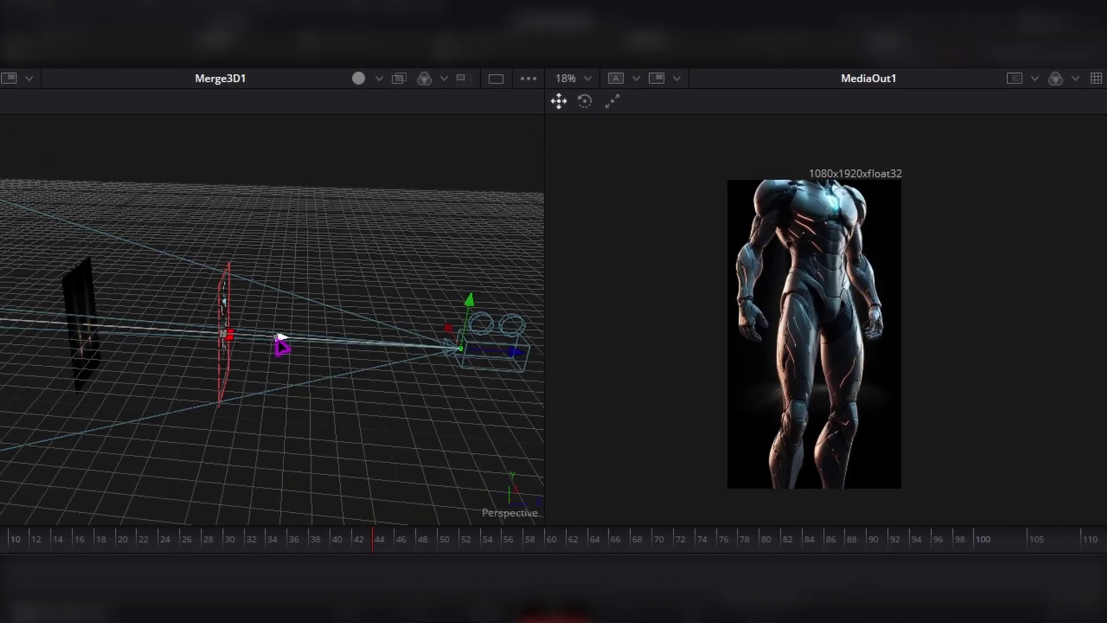
pyautogui.moveTo(279, 345); pyautogui.dragTo(298, 346)
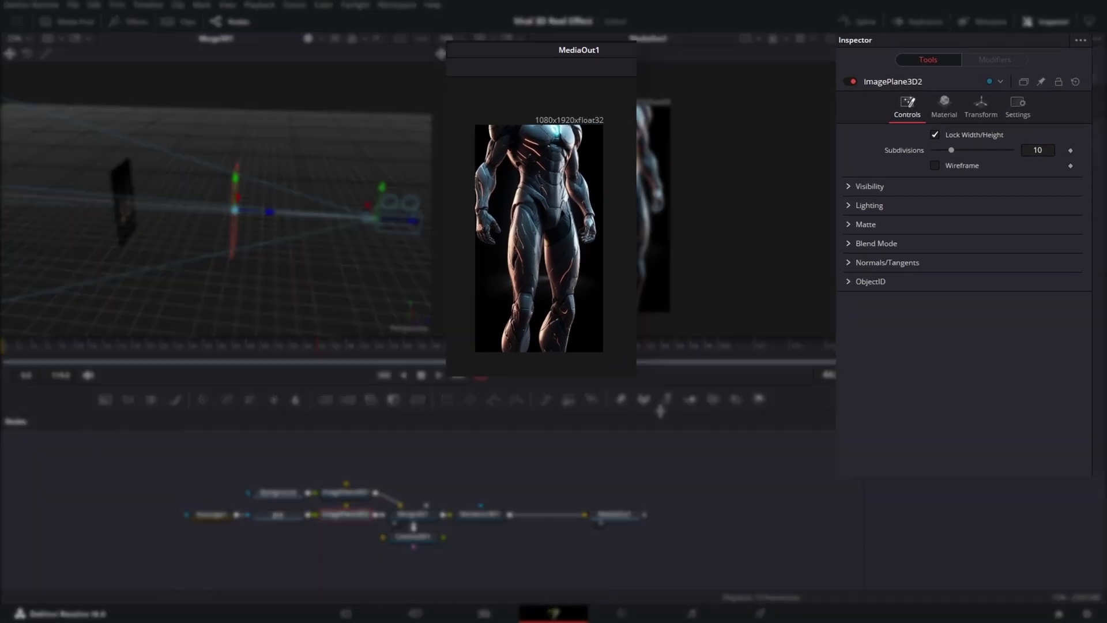
# Step: Set the figure plane's scale to 0.421 with X offset 0.047 and Y -0.111
pyautogui.click(974, 105)
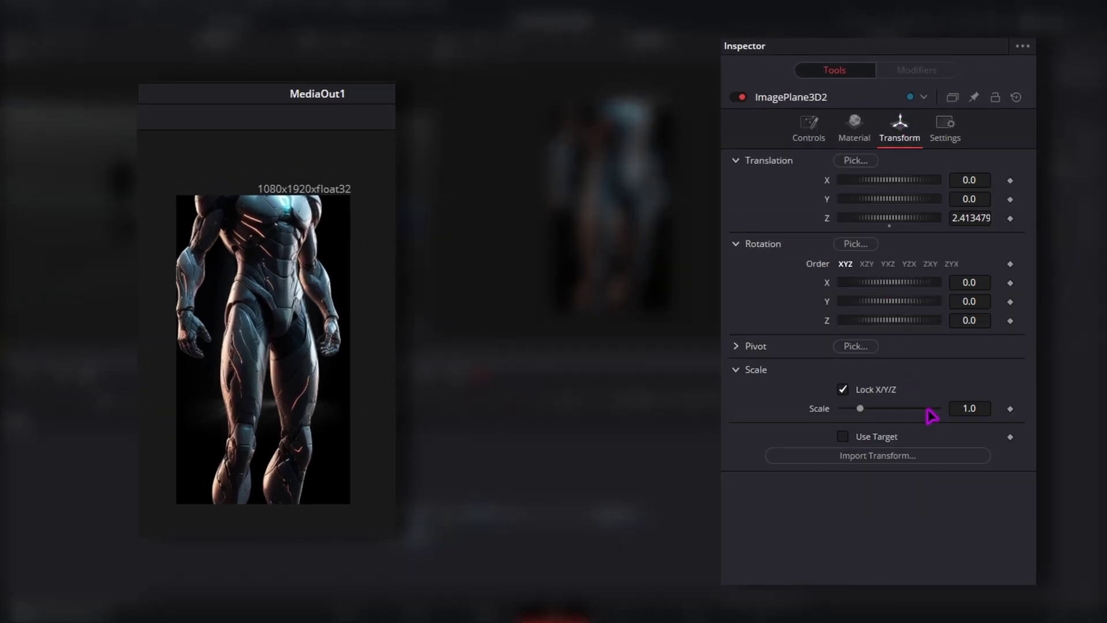
pyautogui.moveTo(860, 408); pyautogui.dragTo(850, 408)
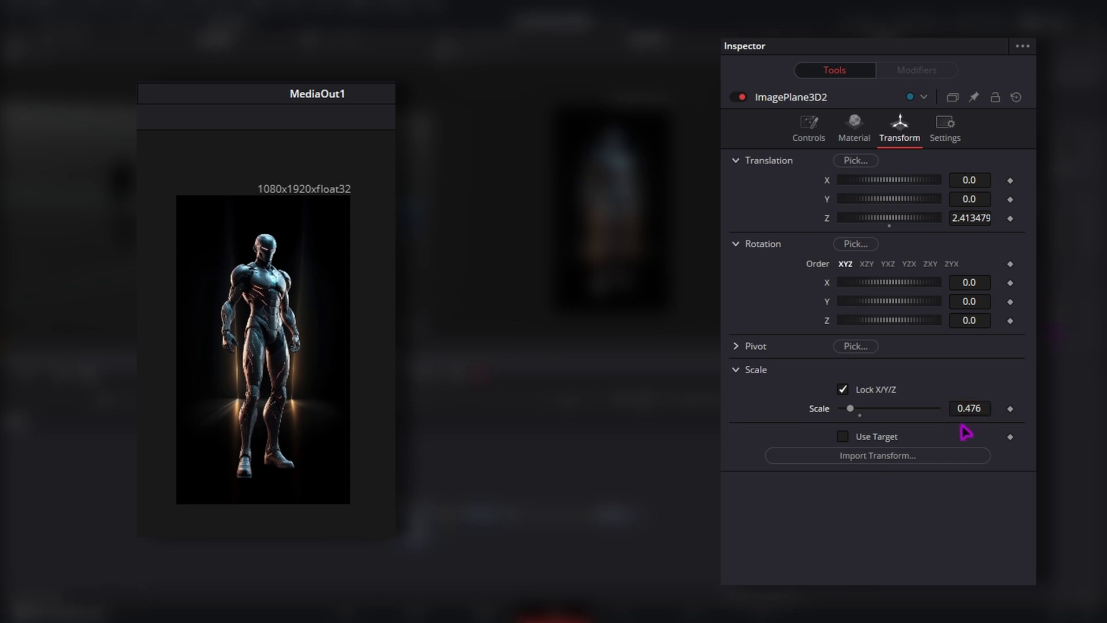
pyautogui.moveTo(958, 199); pyautogui.dragTo(971, 180)
pyautogui.moveTo(969, 408); pyautogui.dragTo(965, 409)
pyautogui.moveTo(971, 199)
pyautogui.mouseDown()
pyautogui.moveTo(971, 180)
pyautogui.moveTo(966, 199)
pyautogui.mouseUp()
pyautogui.moveTo(969, 408); pyautogui.dragTo(967, 408)
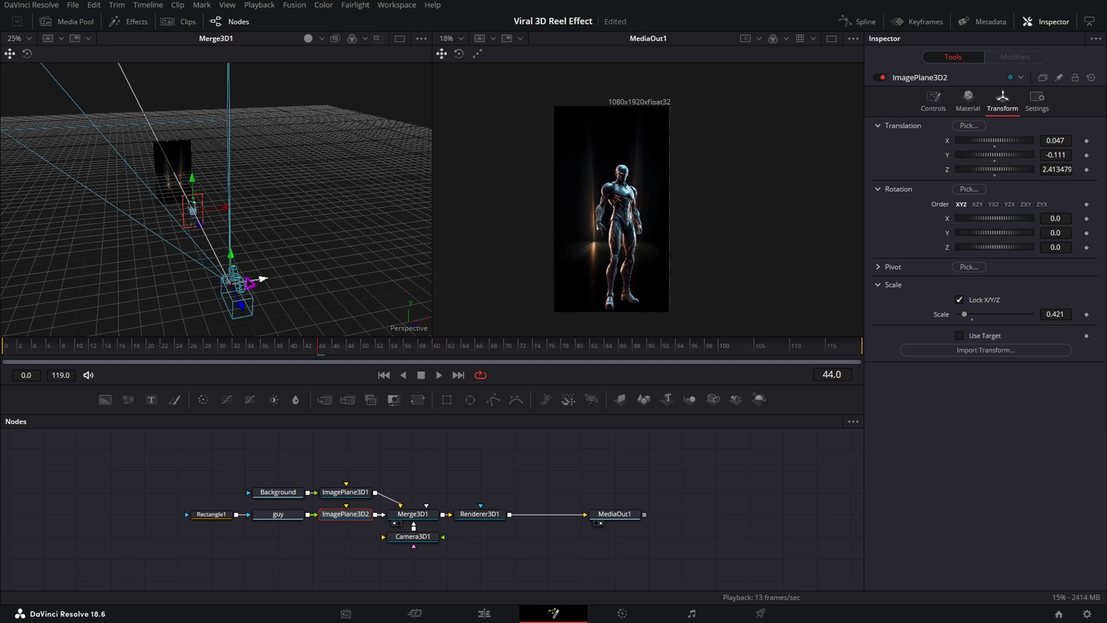
# Step: Save the project and enable Use Target on ImagePlane3D2, with target at 0, 0, 0
pyautogui.hotkey('ctrl', 's')
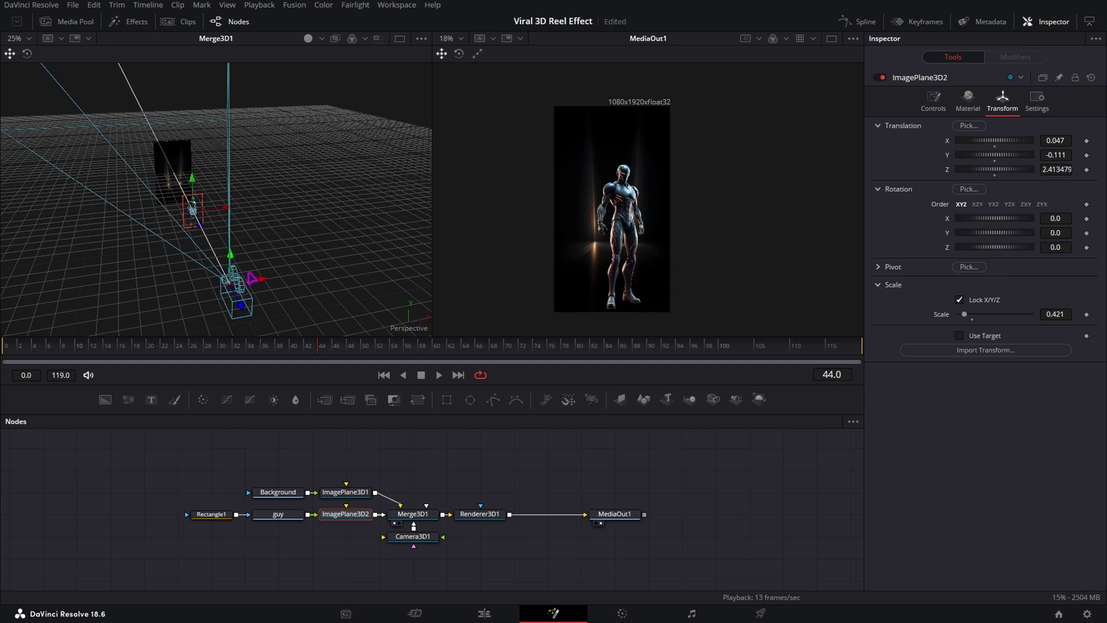
pyautogui.moveTo(171, 194); pyautogui.dragTo(278, 253)
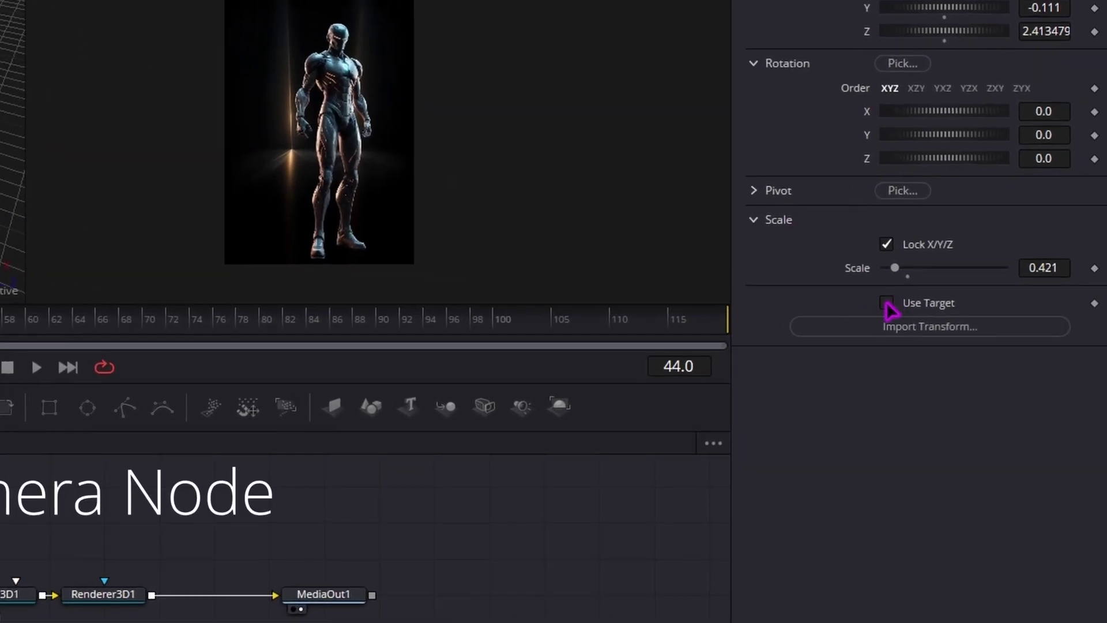
pyautogui.click(888, 303)
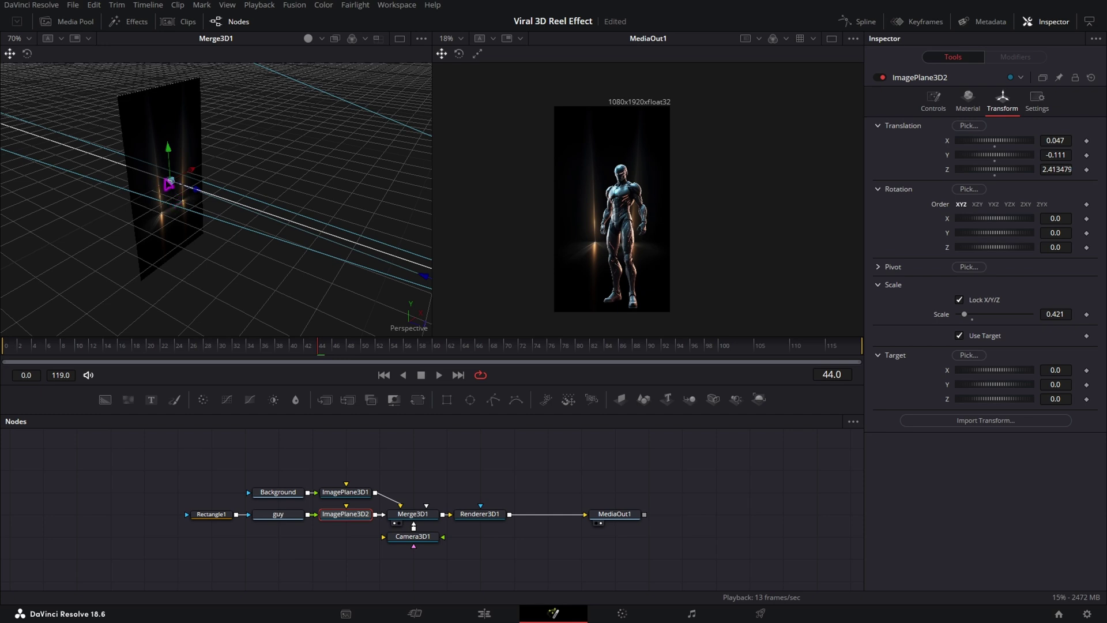
pyautogui.scroll(-5, 168, 184)
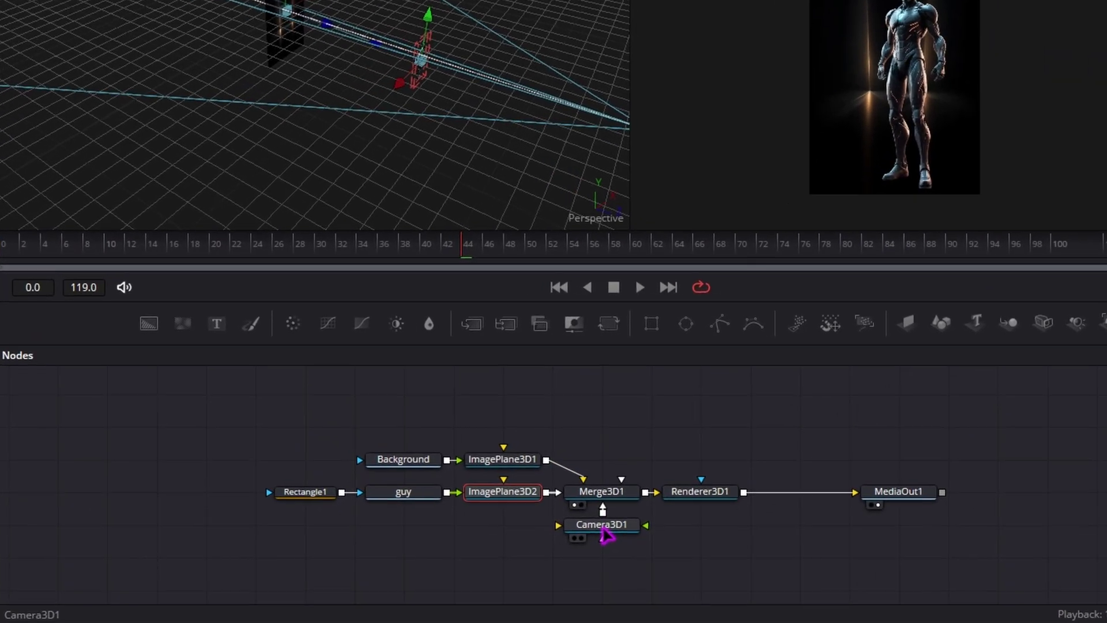
# Step: Enable Use Target on Camera3D1 and turn it off on the ImagePlane3D2 figure plane
pyautogui.click(413, 537)
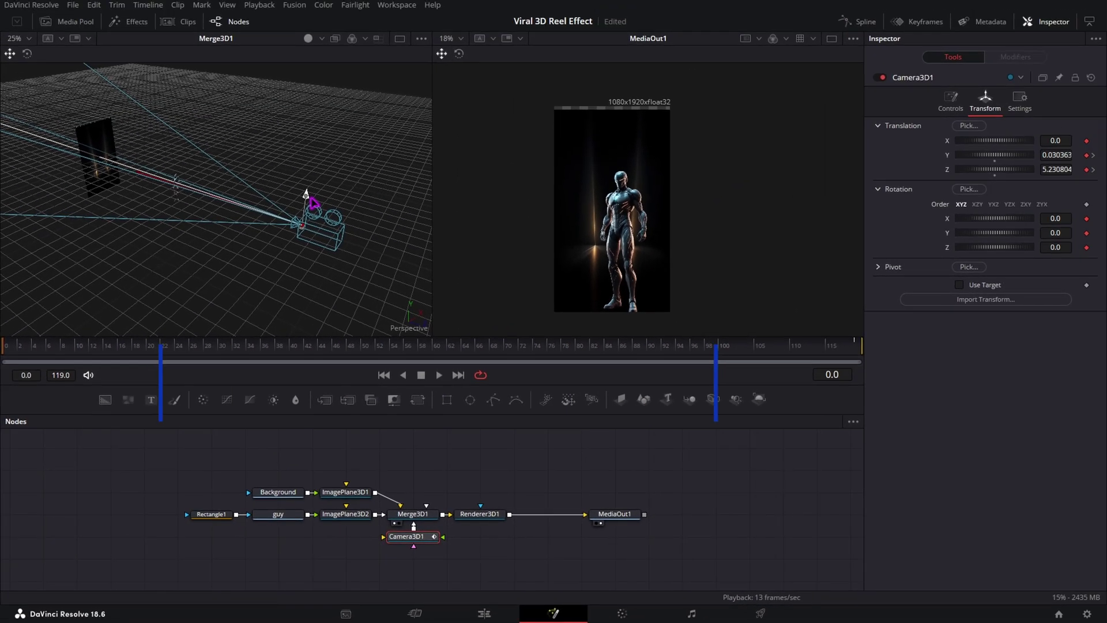
pyautogui.click(960, 285)
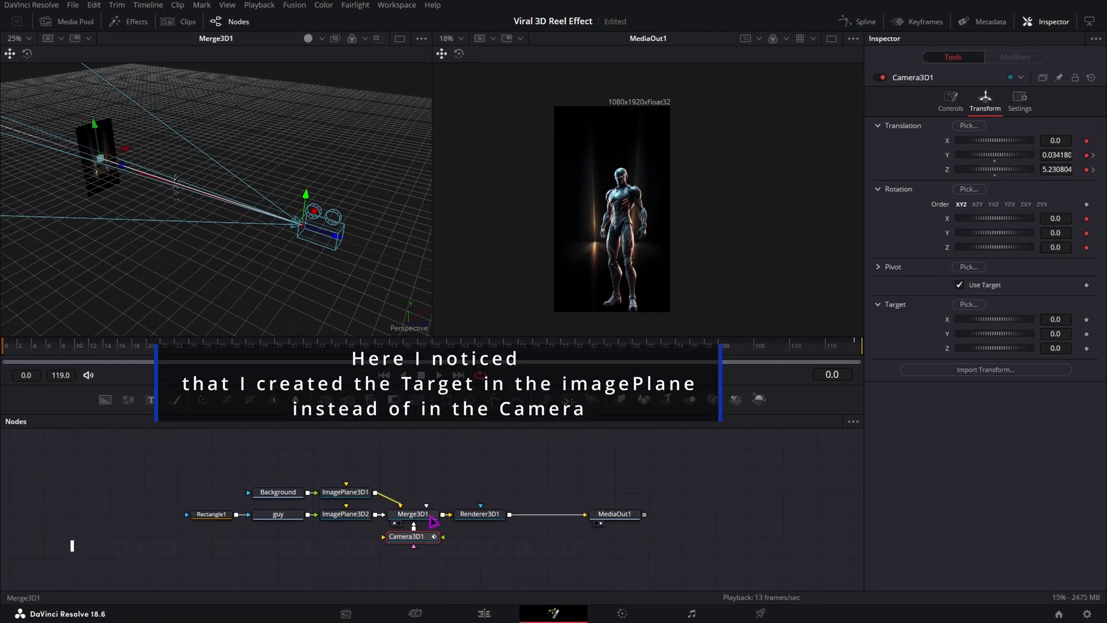
pyautogui.click(416, 515)
pyautogui.click(976, 115)
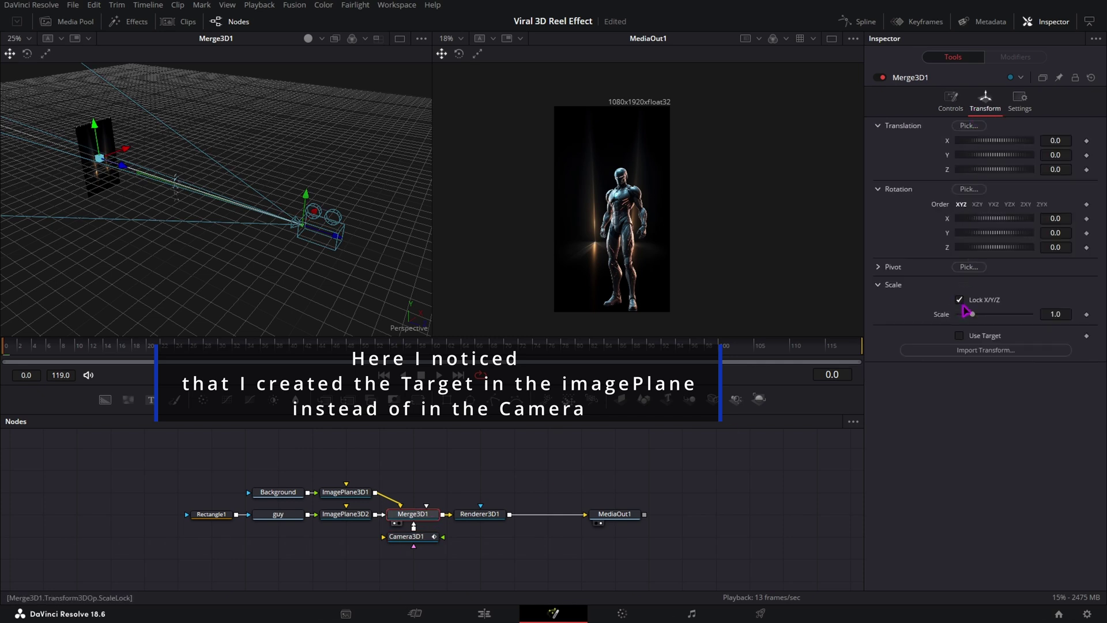
pyautogui.click(346, 513)
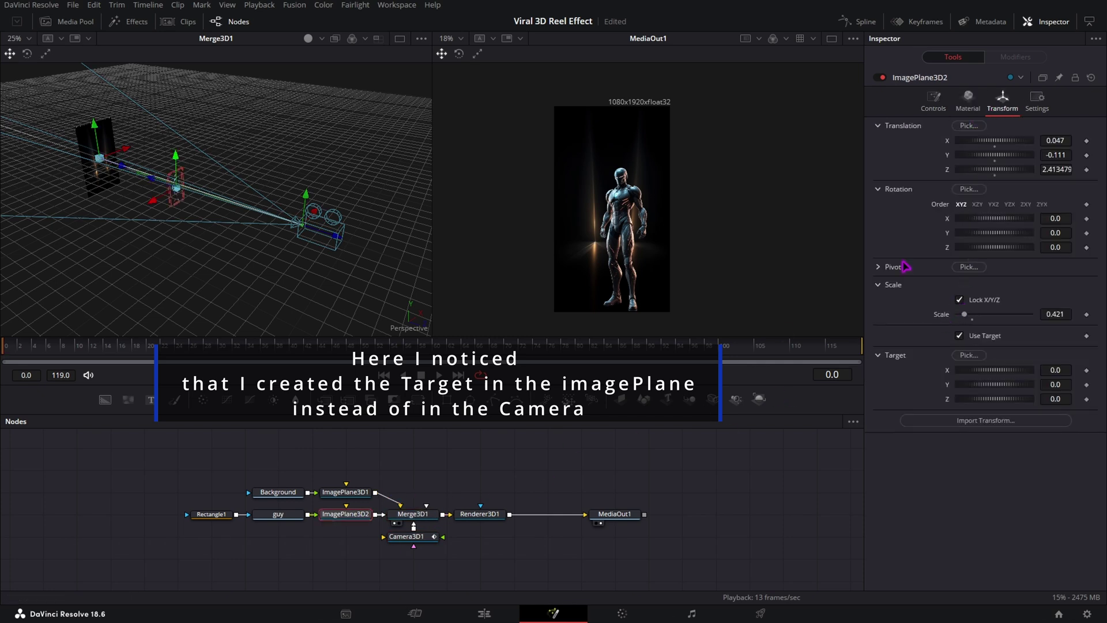
pyautogui.click(960, 336)
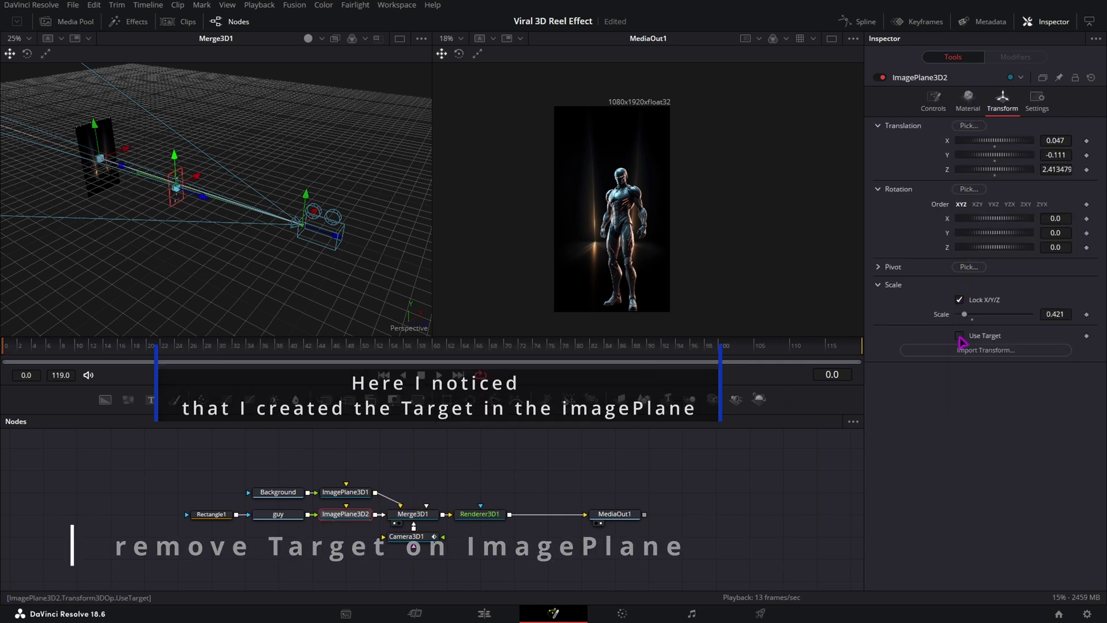
# Step: Show Camera3D1's transform settings and return the playhead to frame 0
pyautogui.click(407, 537)
pyautogui.click(984, 102)
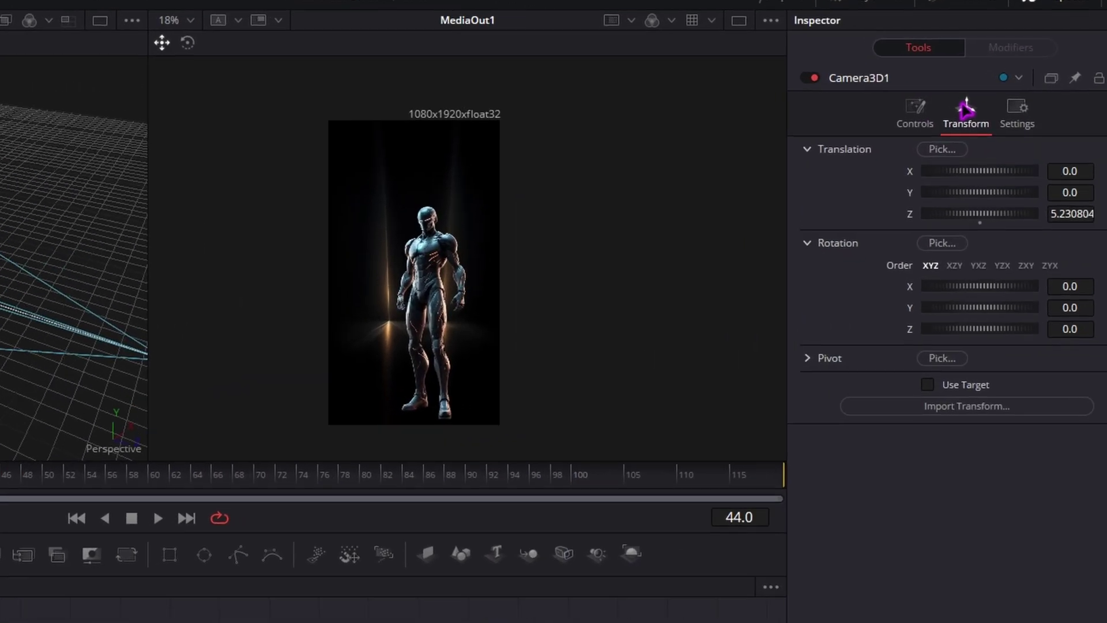
pyautogui.click(10, 395)
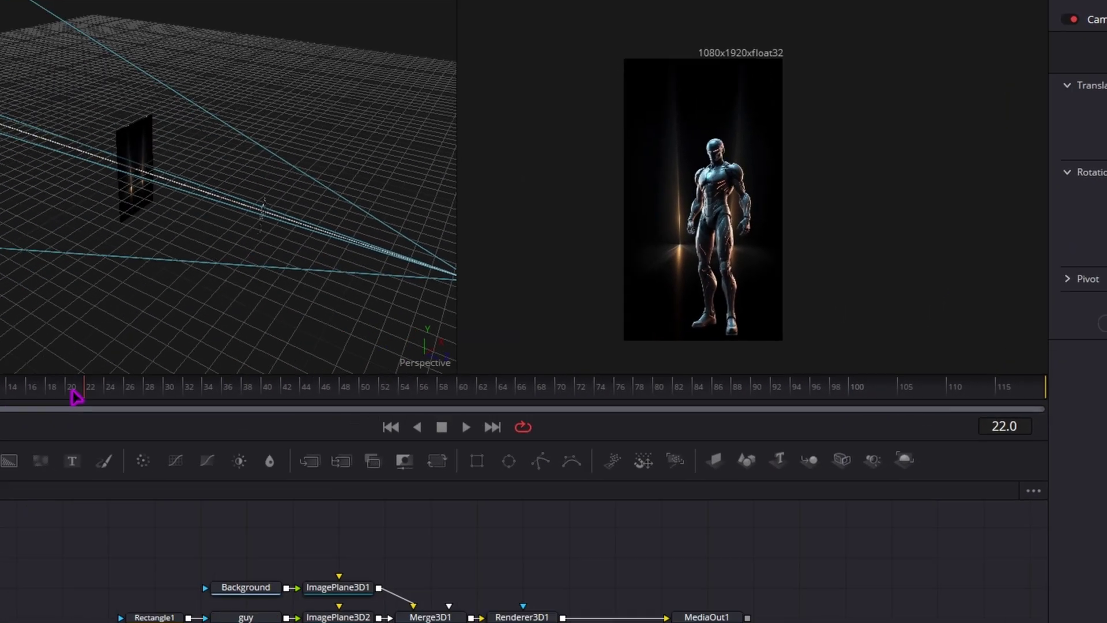
pyautogui.moveTo(75, 397); pyautogui.dragTo(7, 358)
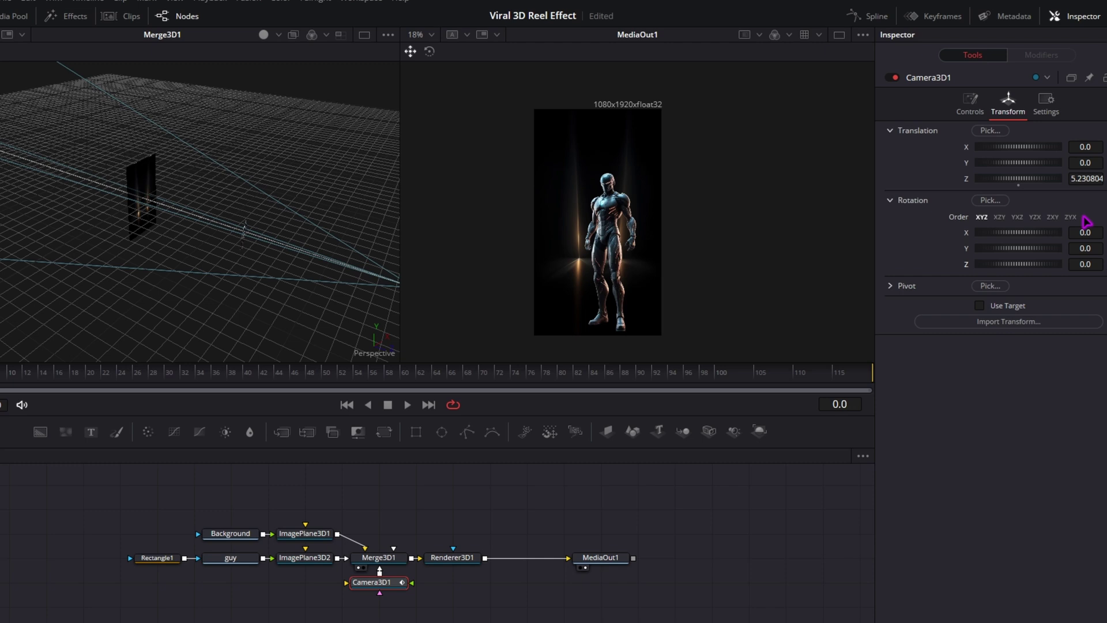
# Step: At frame 119, move Camera3D1 in toward the figure, then return to frame 0
pyautogui.moveTo(0, 496); pyautogui.dragTo(477, 506)
pyautogui.moveTo(750, 505); pyautogui.dragTo(1006, 504)
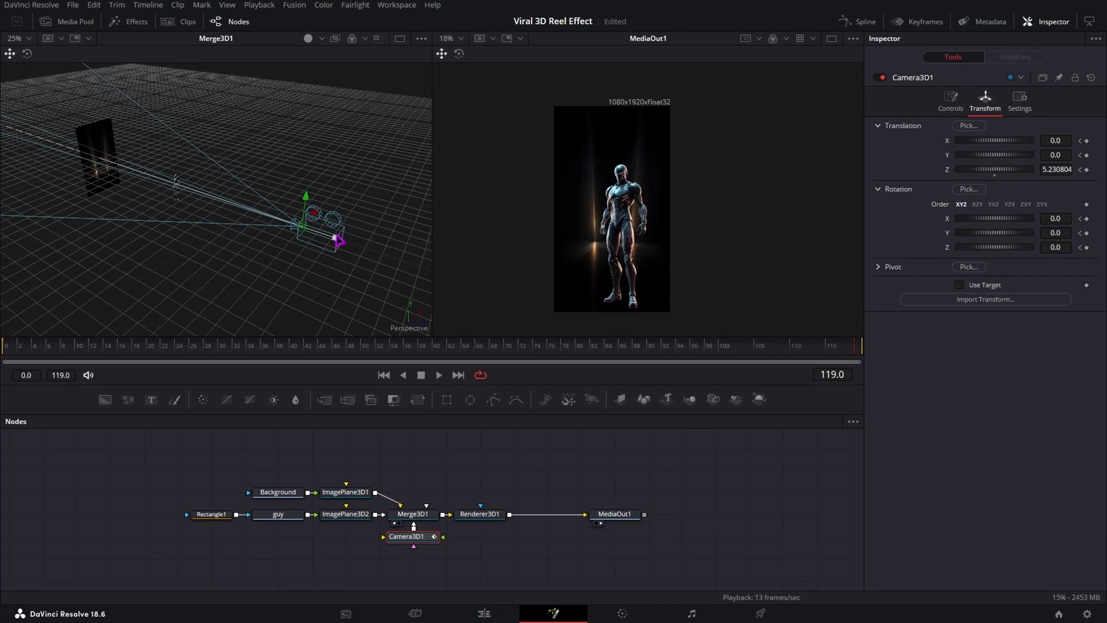
pyautogui.moveTo(335, 236); pyautogui.dragTo(223, 199)
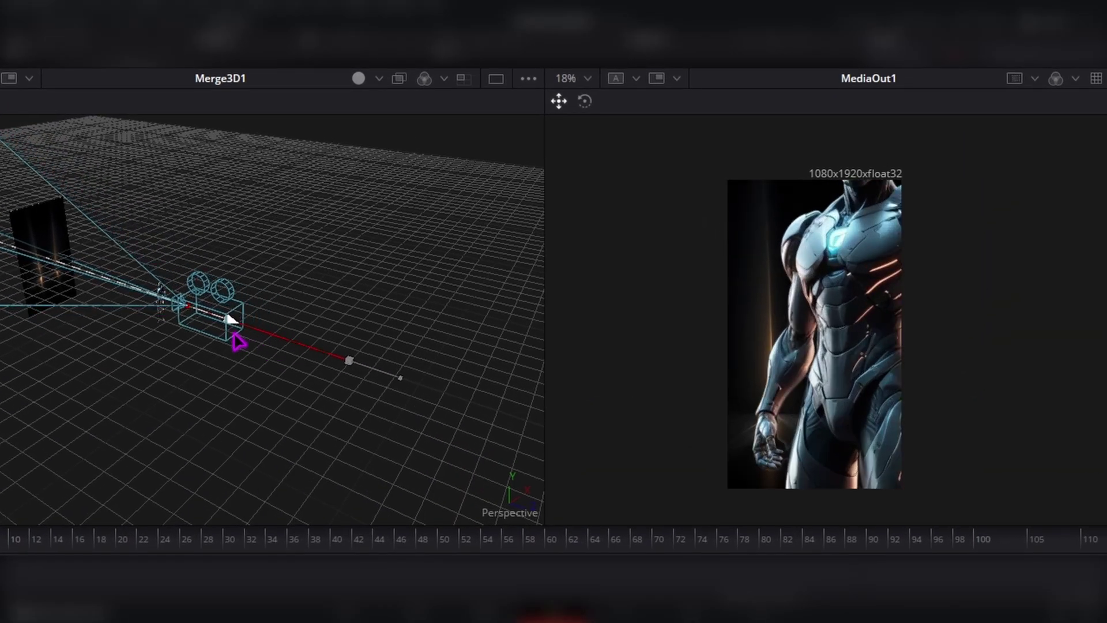
pyautogui.moveTo(238, 342); pyautogui.dragTo(146, 341)
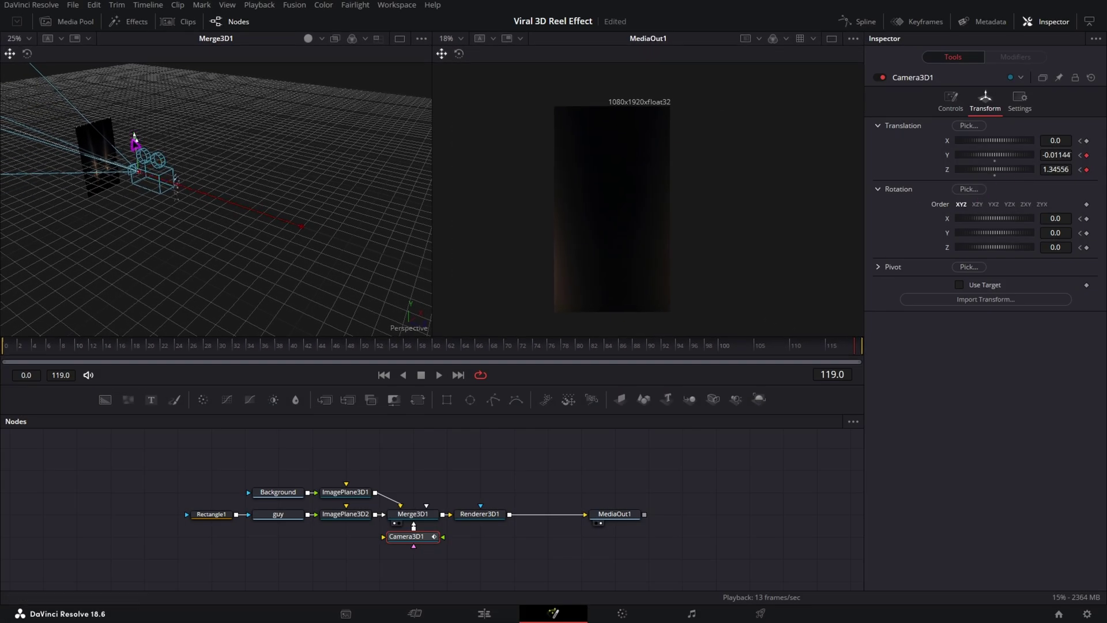
pyautogui.moveTo(161, 345); pyautogui.dragTo(3, 340)
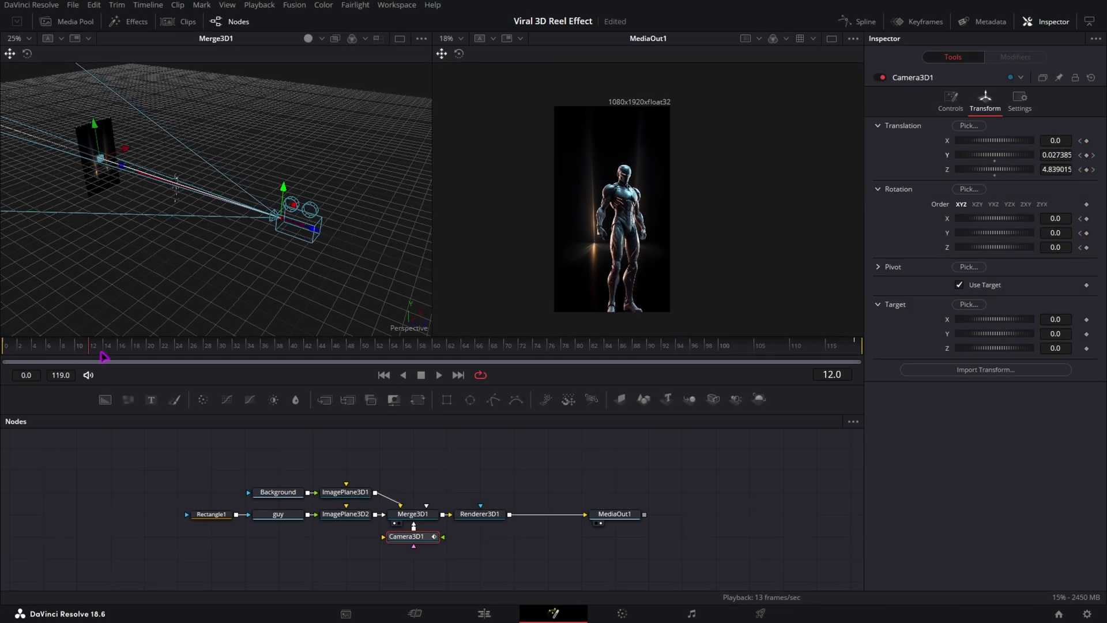
# Step: Scrub and orbit to review the camera push-in to the chest-level close-up
pyautogui.moveTo(104, 358)
pyautogui.mouseDown()
pyautogui.moveTo(864, 356)
pyautogui.moveTo(411, 350)
pyautogui.mouseUp()
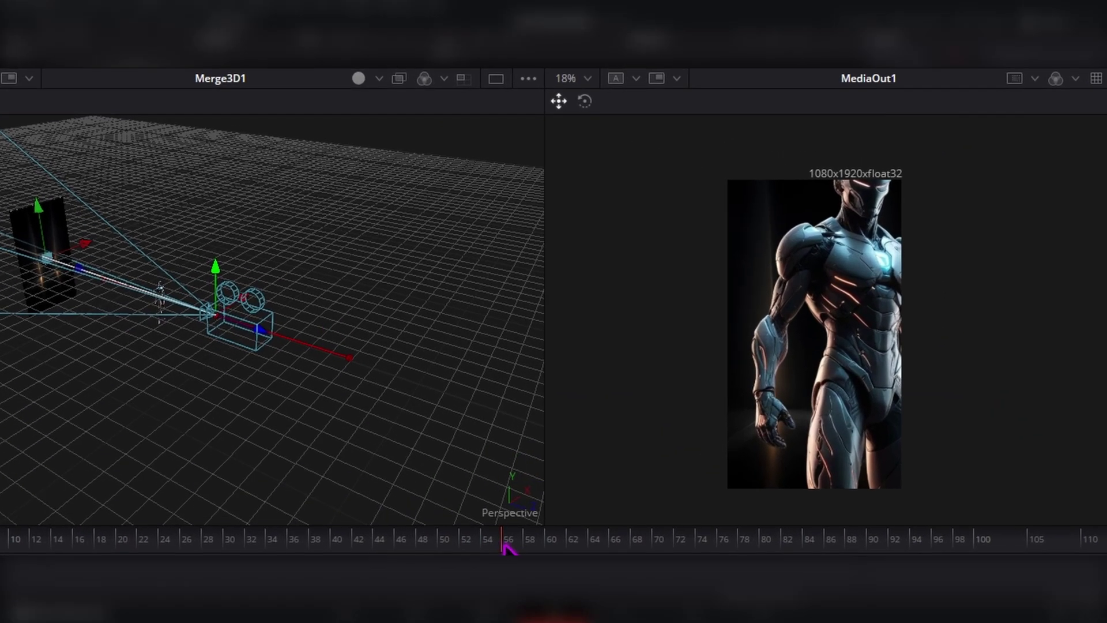
pyautogui.moveTo(508, 549); pyautogui.dragTo(529, 550)
pyautogui.moveTo(323, 433)
pyautogui.mouseDown()
pyautogui.moveTo(169, 324)
pyautogui.moveTo(241, 318)
pyautogui.mouseUp()
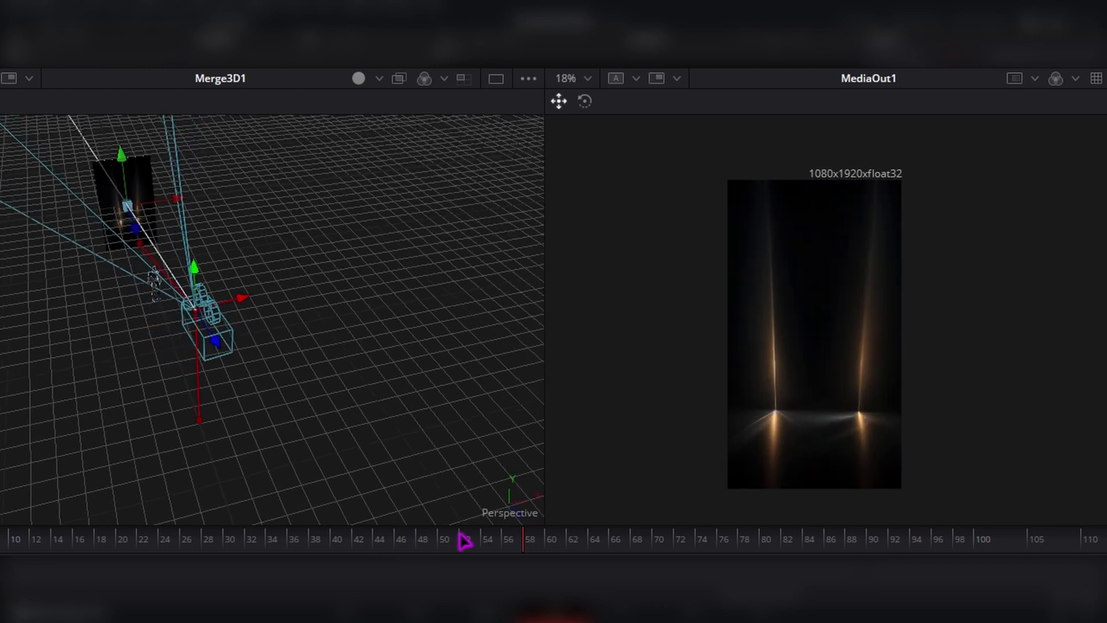
pyautogui.moveTo(462, 542); pyautogui.dragTo(971, 540)
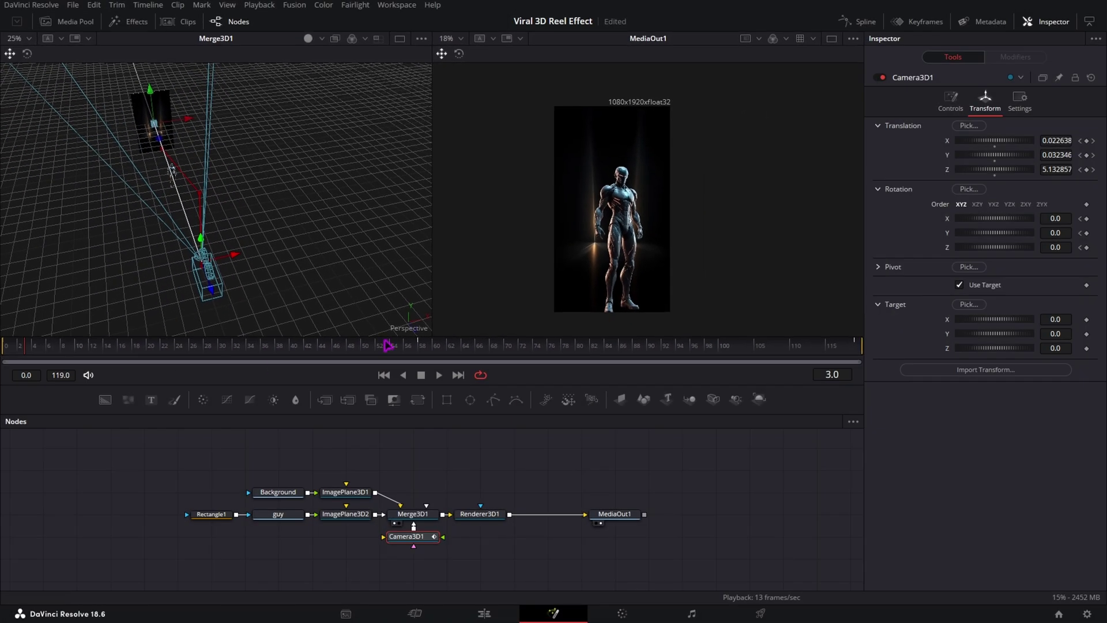
# Step: Smooth every Camera3D1 keyframe in the Spline editor so the push-in eases in and out
pyautogui.click(865, 22)
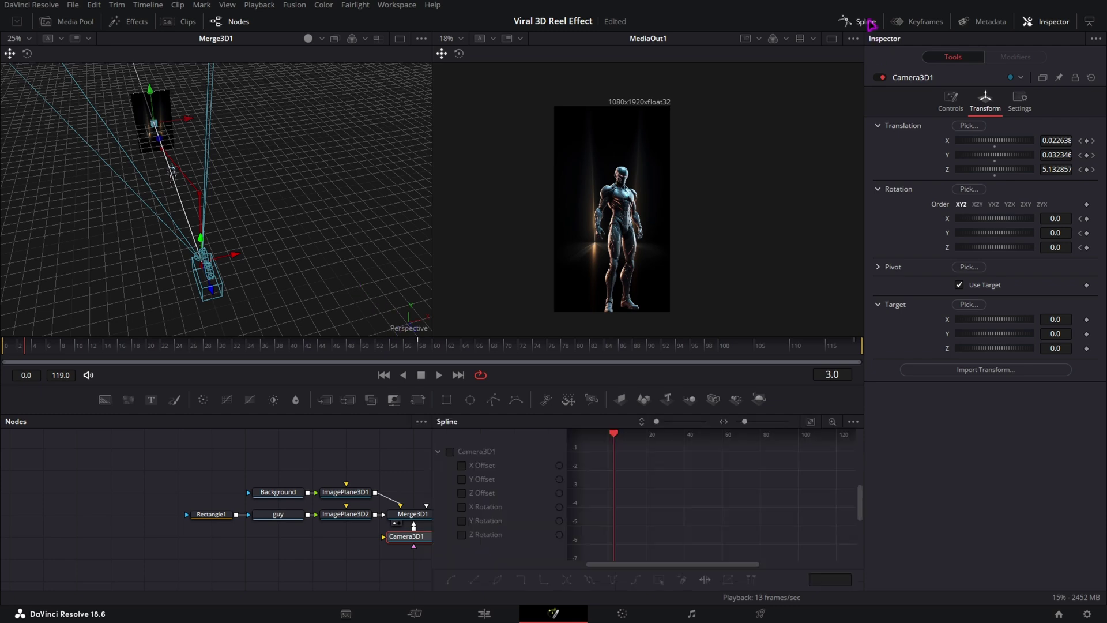
pyautogui.click(451, 452)
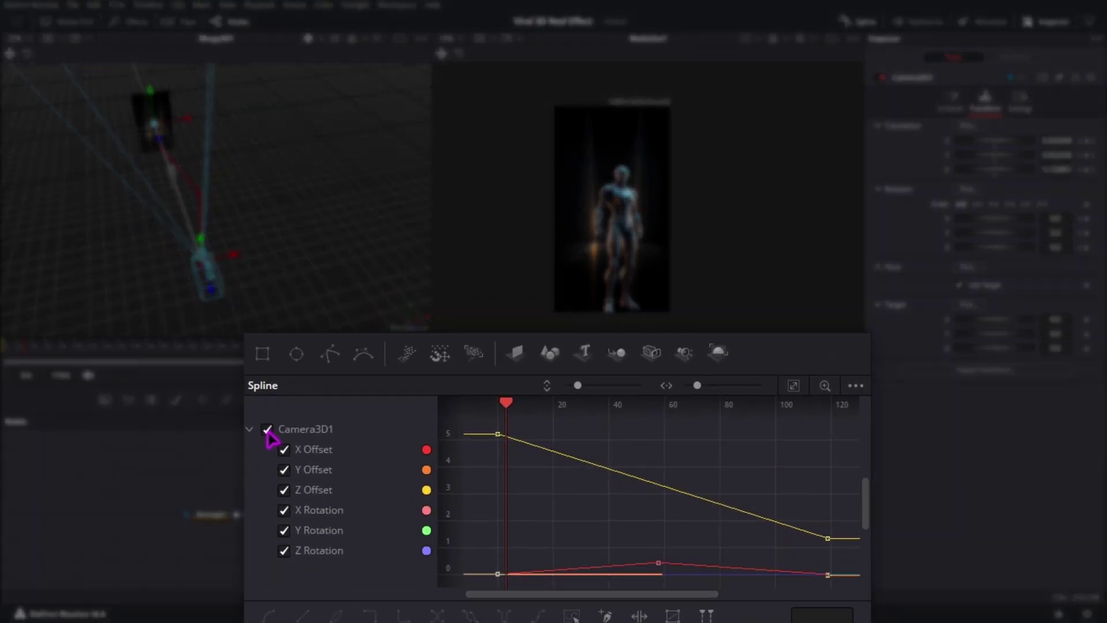
pyautogui.click(792, 383)
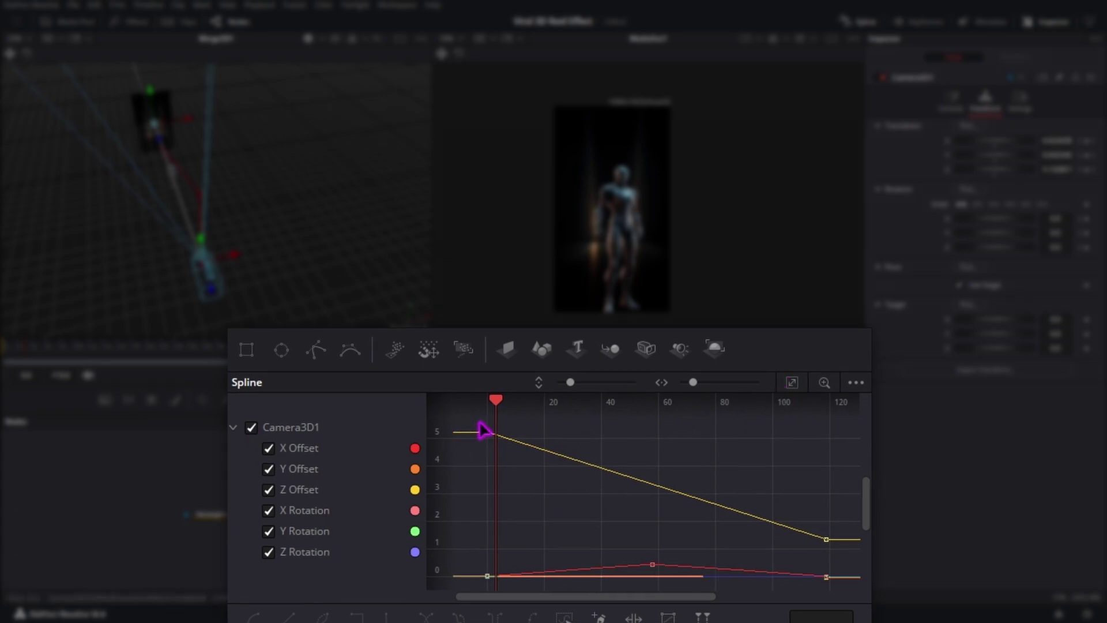
pyautogui.moveTo(482, 425); pyautogui.dragTo(848, 597)
pyautogui.hotkey('shift', 's')
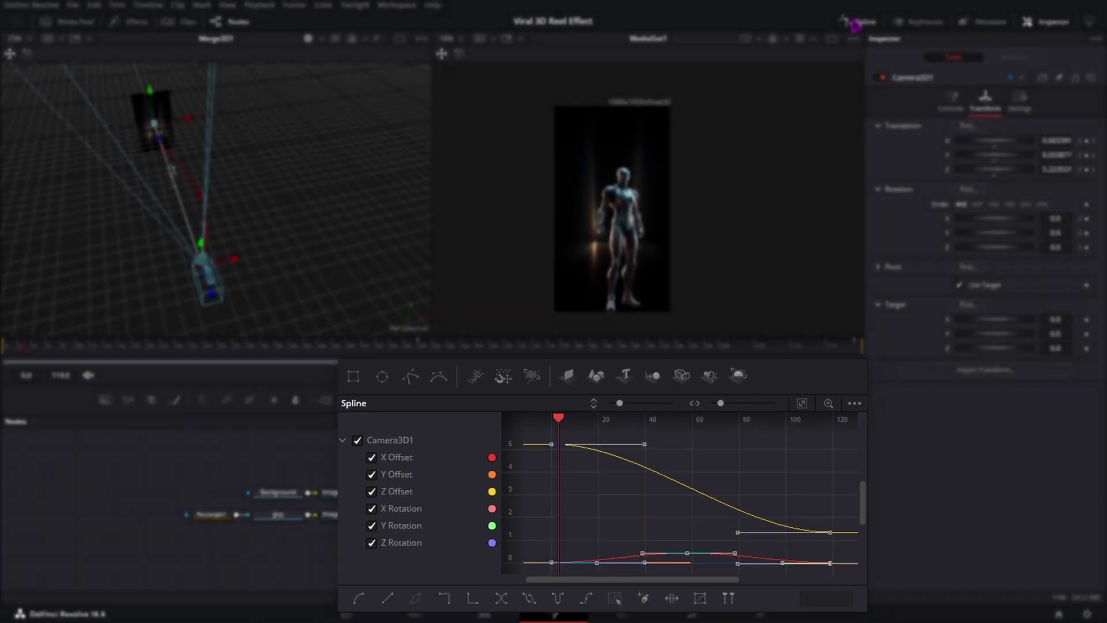
pyautogui.moveTo(69, 345); pyautogui.dragTo(6, 346)
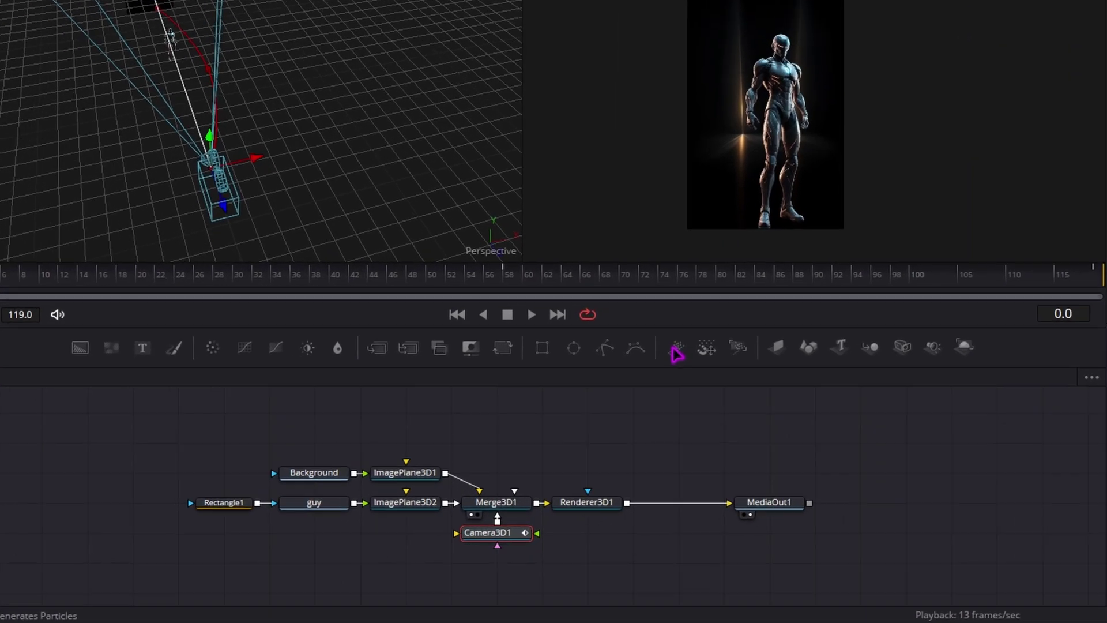
# Step: Add pEmitter1 and pRender1 particle nodes to the node graph alongside Merge3D1
pyautogui.moveTo(552, 398); pyautogui.dragTo(318, 568)
pyautogui.moveTo(385, 577); pyautogui.dragTo(387, 577)
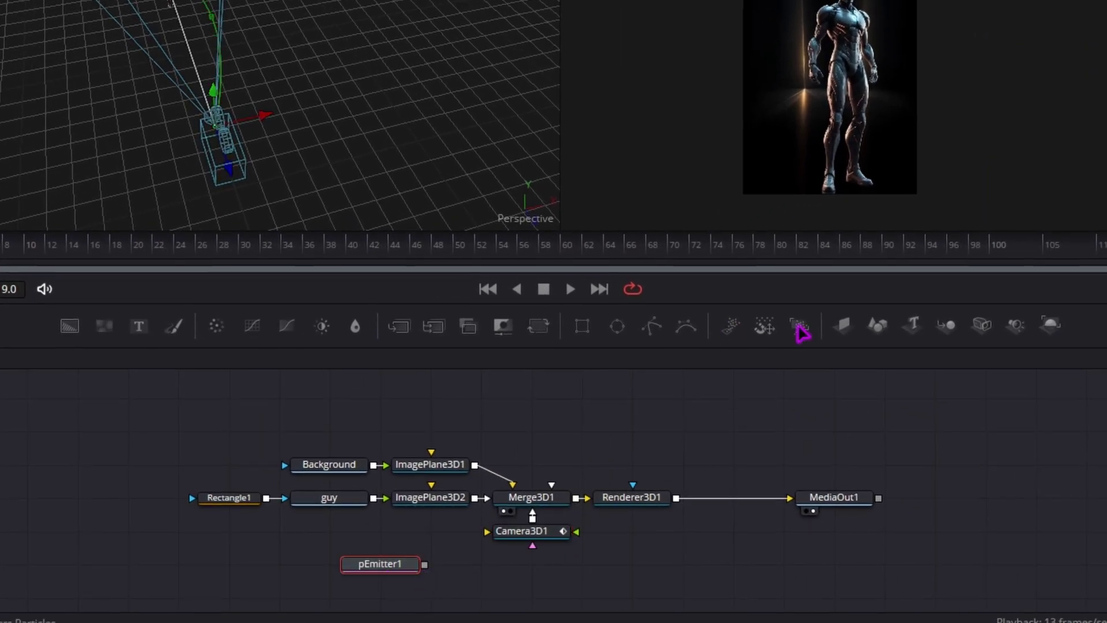
pyautogui.moveTo(800, 328); pyautogui.dragTo(539, 506)
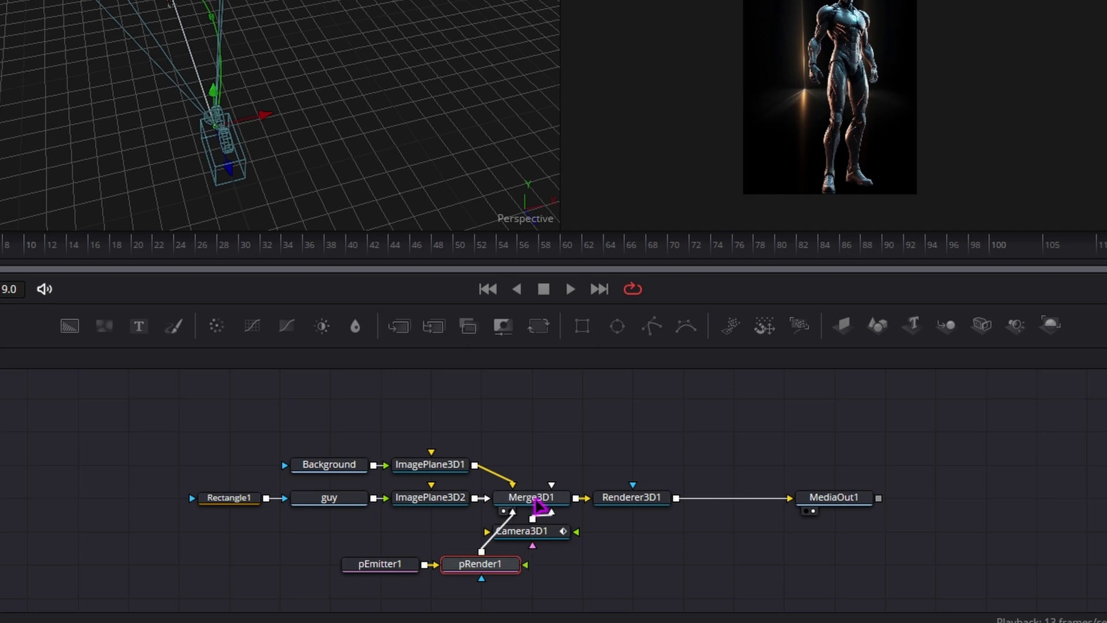
pyautogui.moveTo(386, 565); pyautogui.dragTo(290, 570)
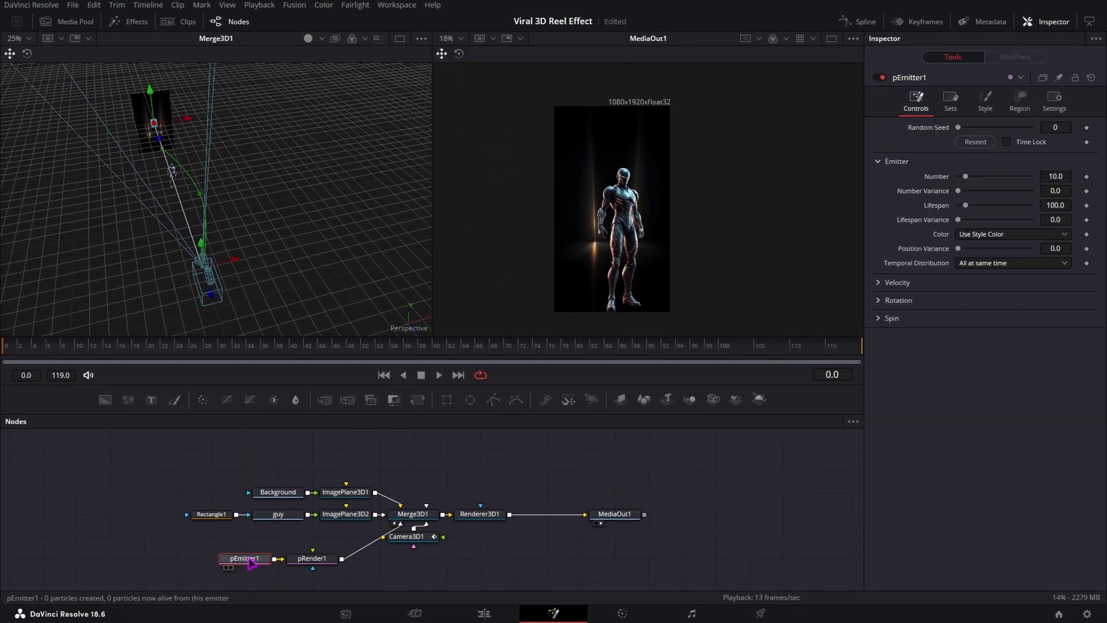
# Step: Set the emitter region to a Cube 1.5 wide, 2 high and 5 deep
pyautogui.click(1020, 101)
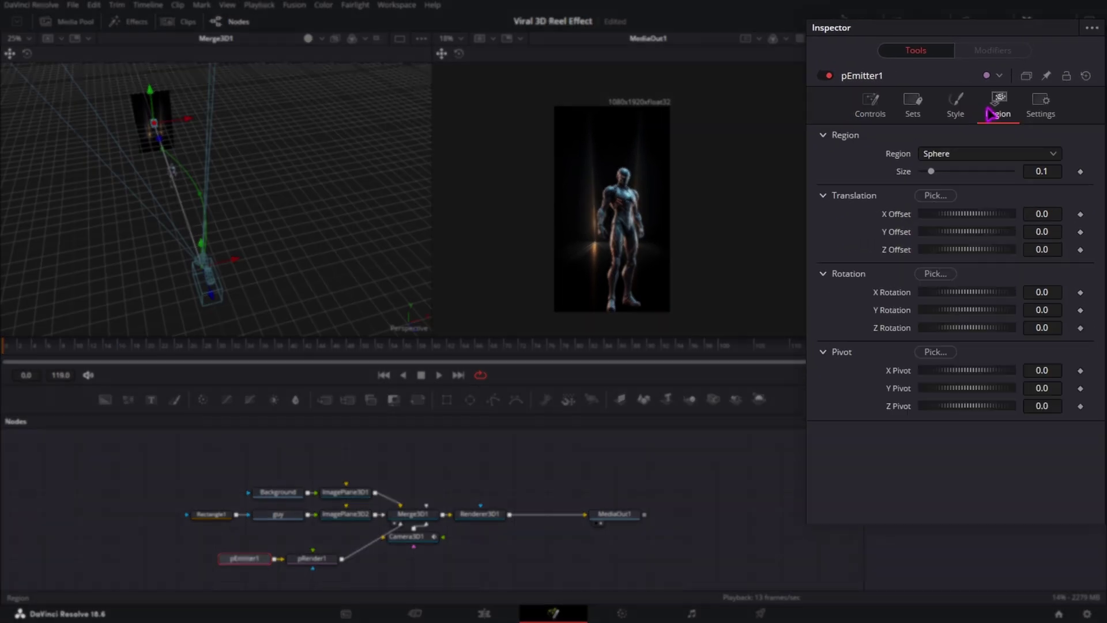
pyautogui.click(920, 171)
pyautogui.click(917, 249)
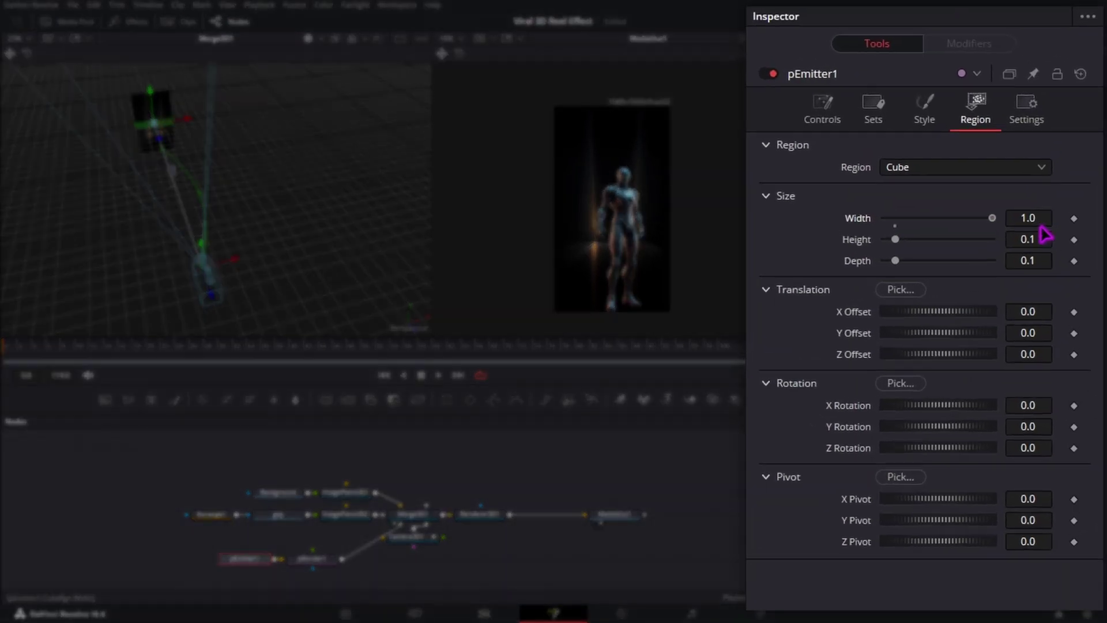
pyautogui.click(1040, 220)
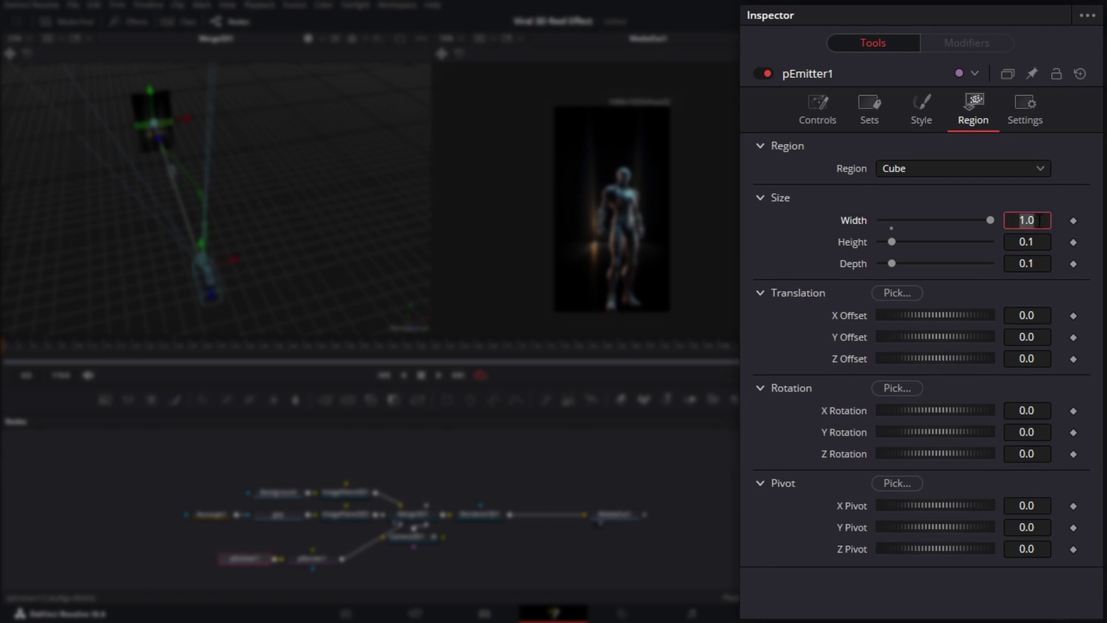
pyautogui.write('1.5')
pyautogui.press('Tab')
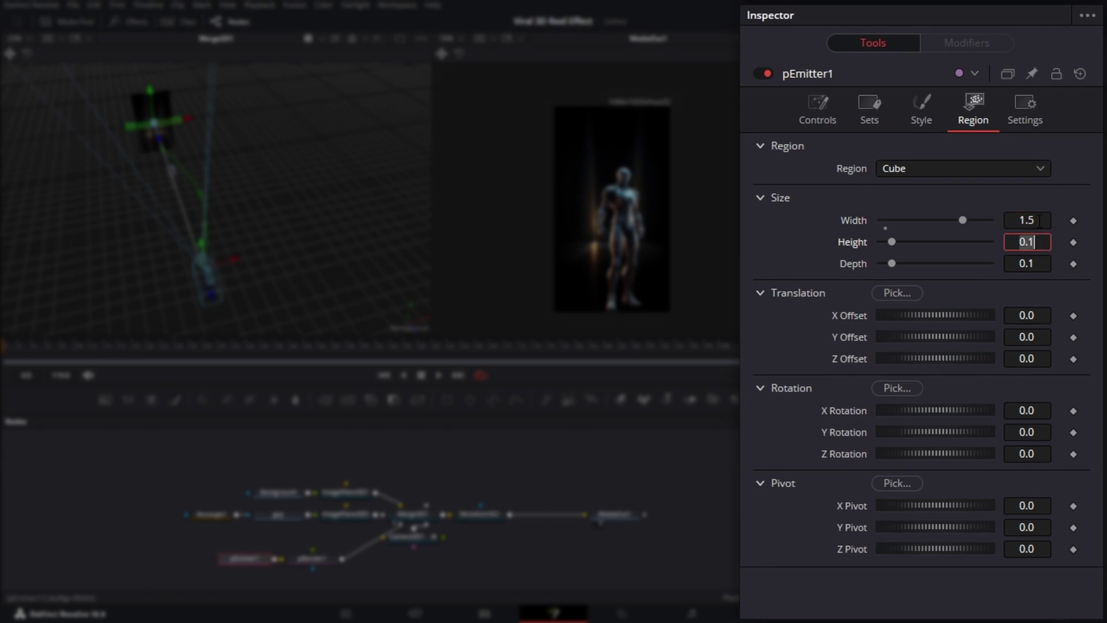
pyautogui.press('Tab')
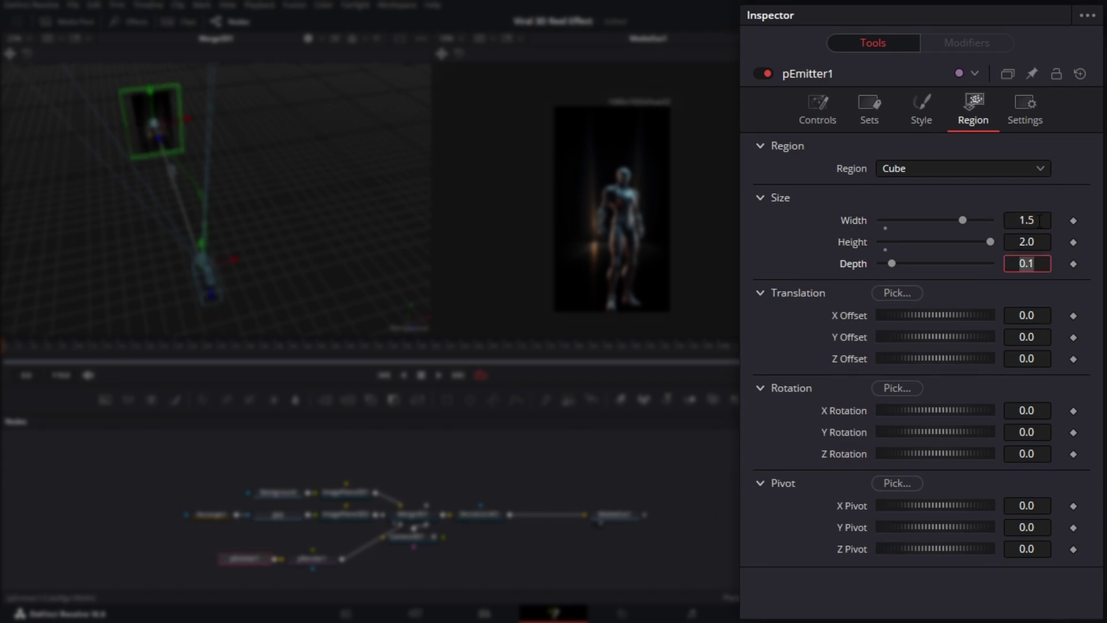
pyautogui.write('5')
pyautogui.press('Return')
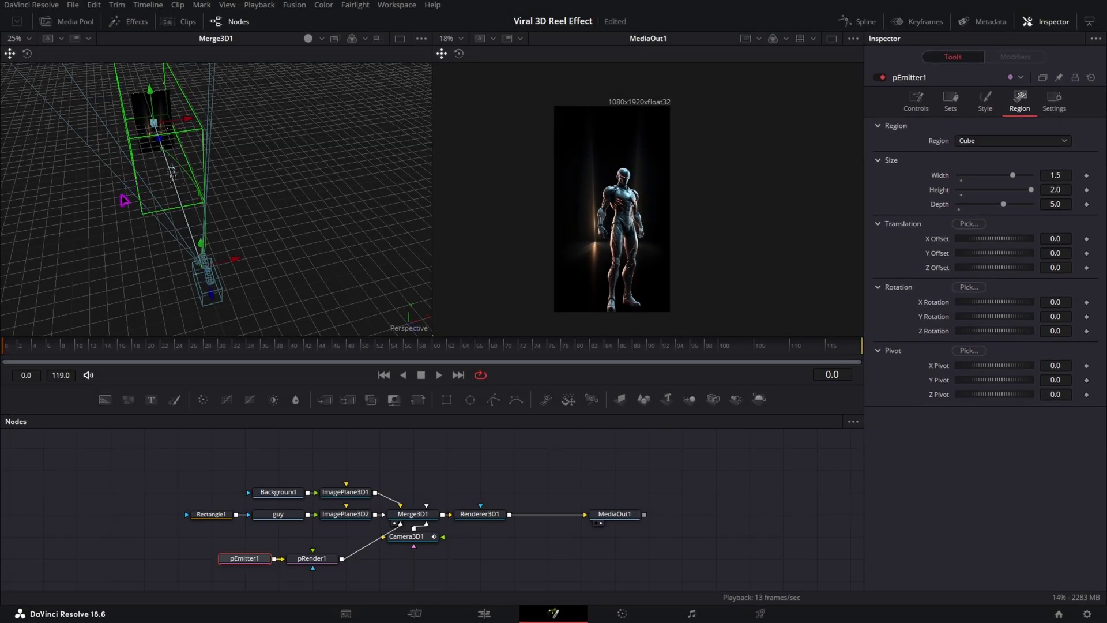
pyautogui.moveTo(124, 200); pyautogui.dragTo(135, 165)
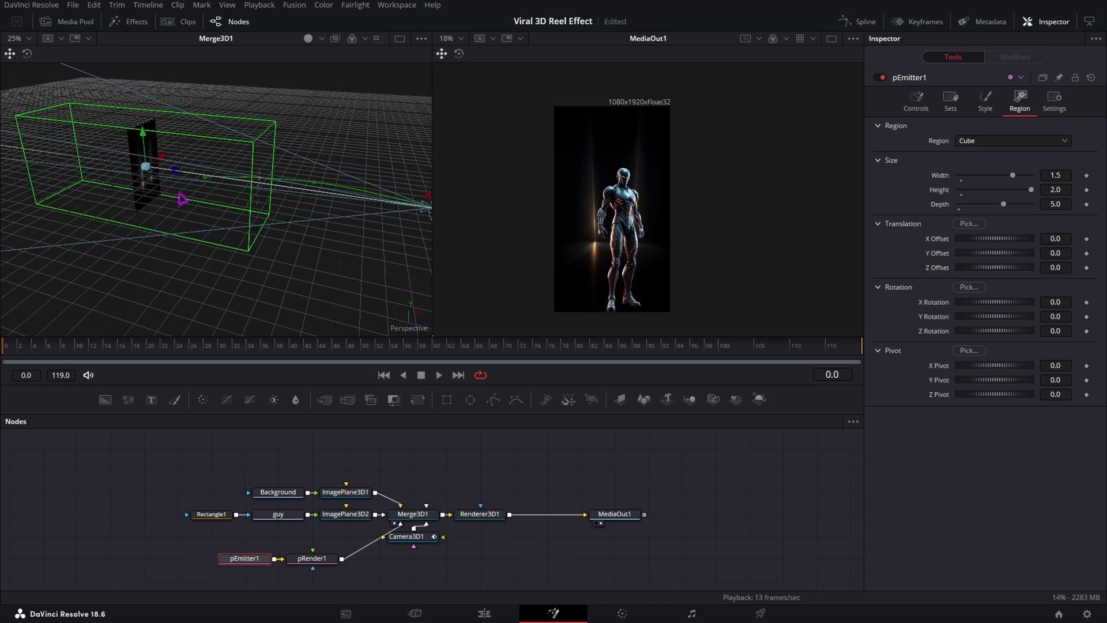
# Step: Move the particle cube region forward to a Z offset of about 2.46 and check the particles
pyautogui.scroll(-3, 220, 234)
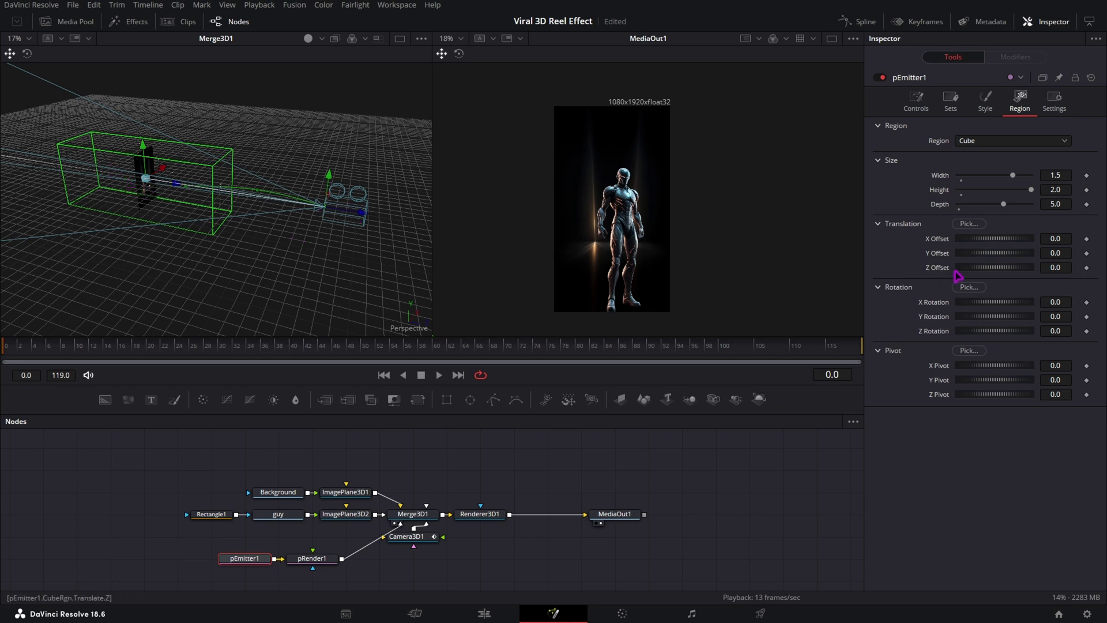
pyautogui.moveTo(971, 273); pyautogui.dragTo(981, 273)
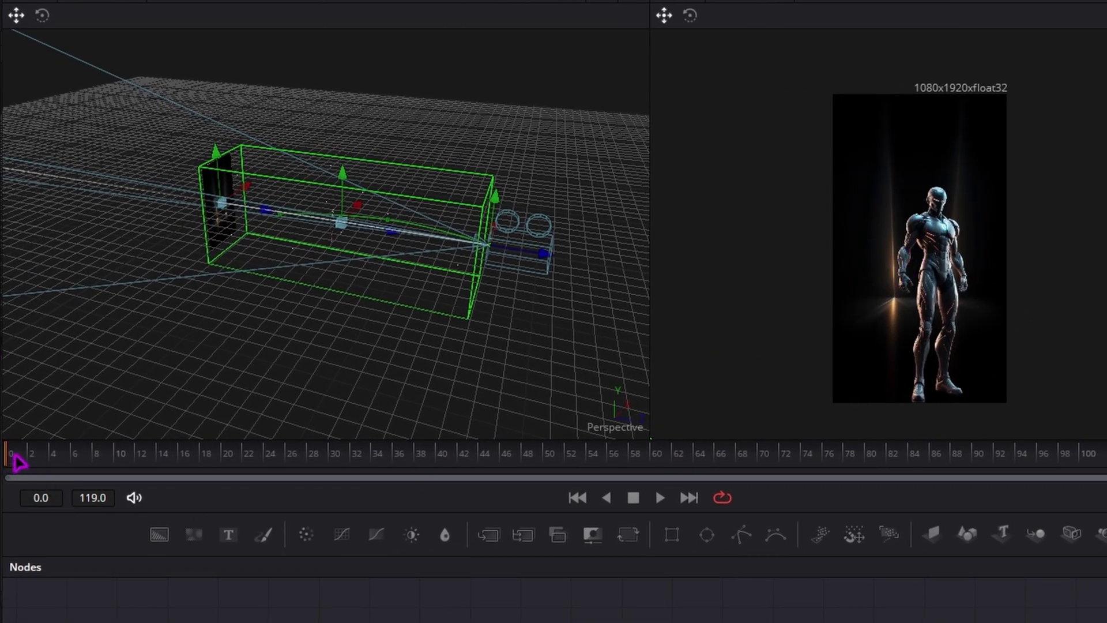
pyautogui.moveTo(19, 462); pyautogui.dragTo(468, 462)
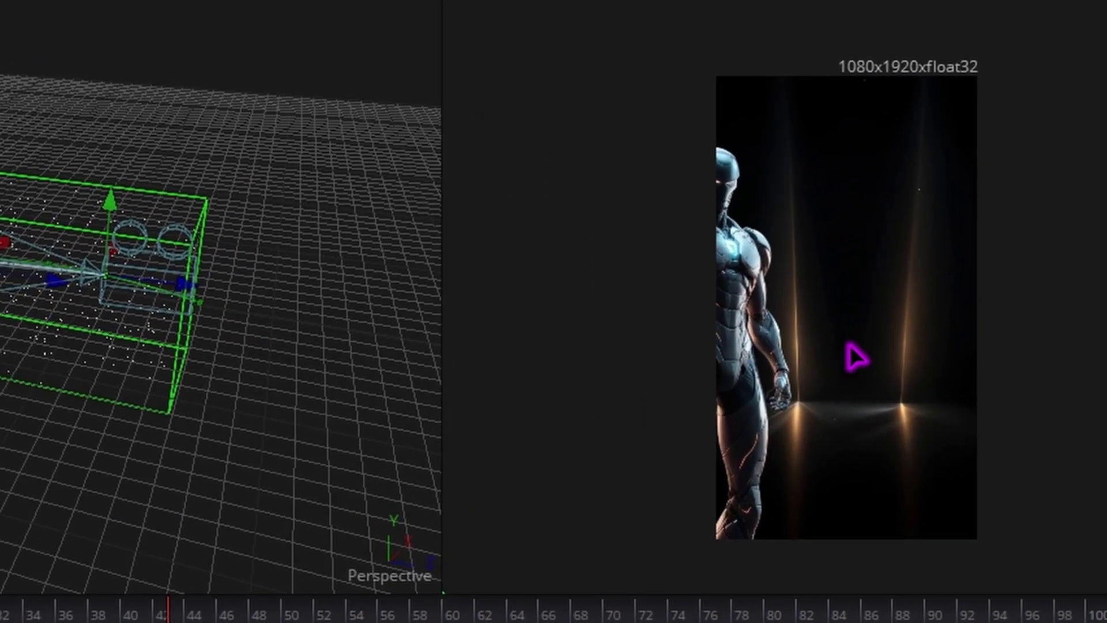
pyautogui.scroll(3, 848, 345)
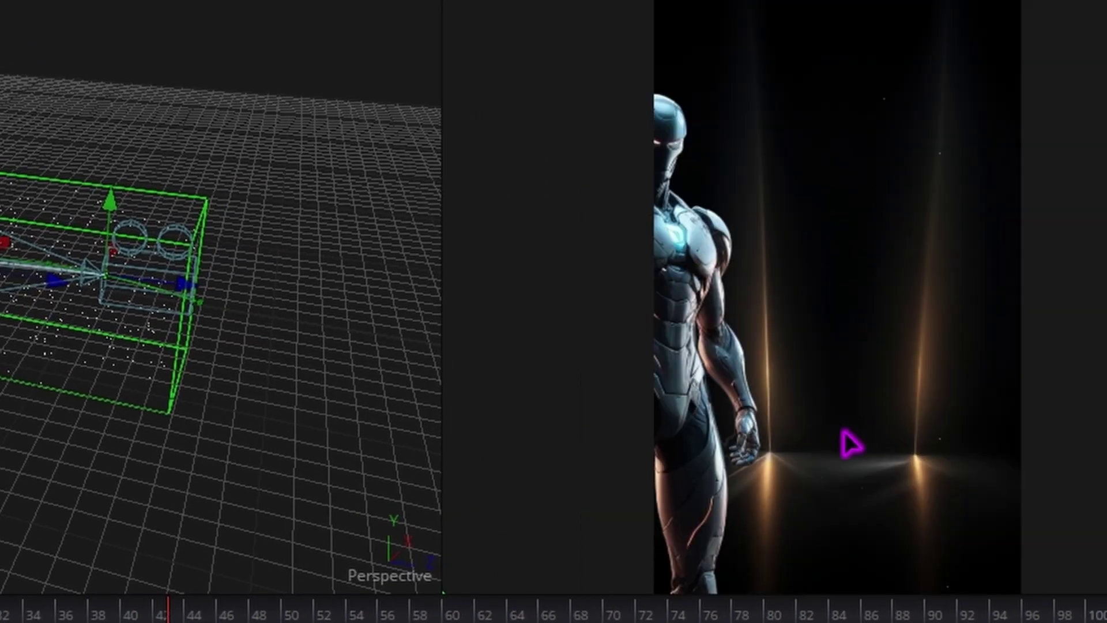
# Step: Make pEmitter1 particles Blob style at size 0.0133, shrinking over their life
pyautogui.scroll(-2, 862, 185)
pyautogui.scroll(2, 861, 184)
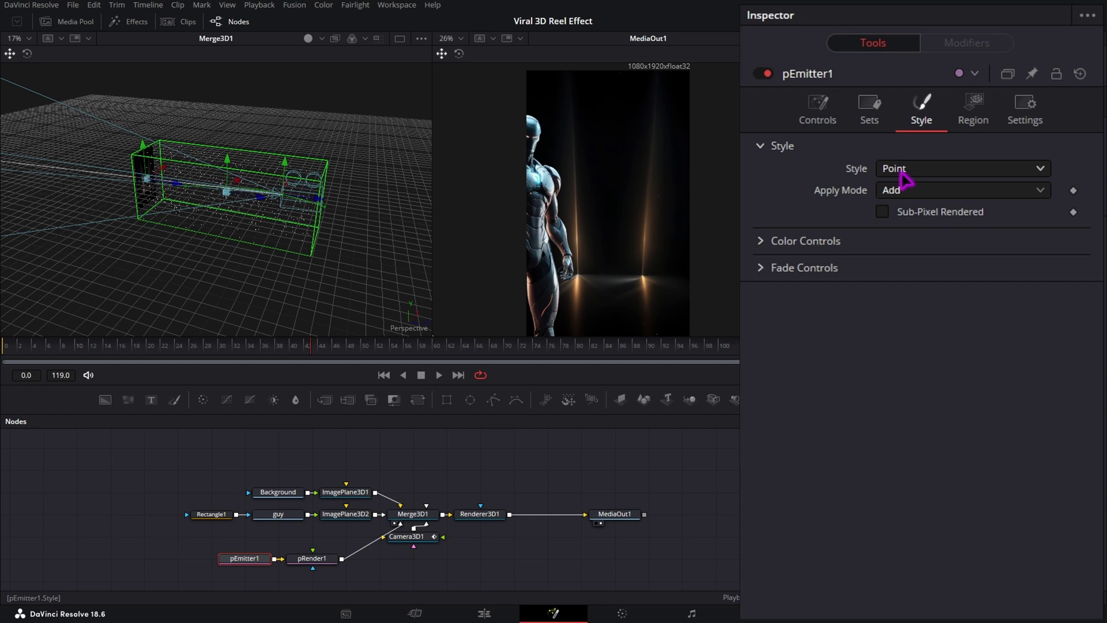
pyautogui.click(902, 172)
pyautogui.click(920, 229)
pyautogui.click(767, 245)
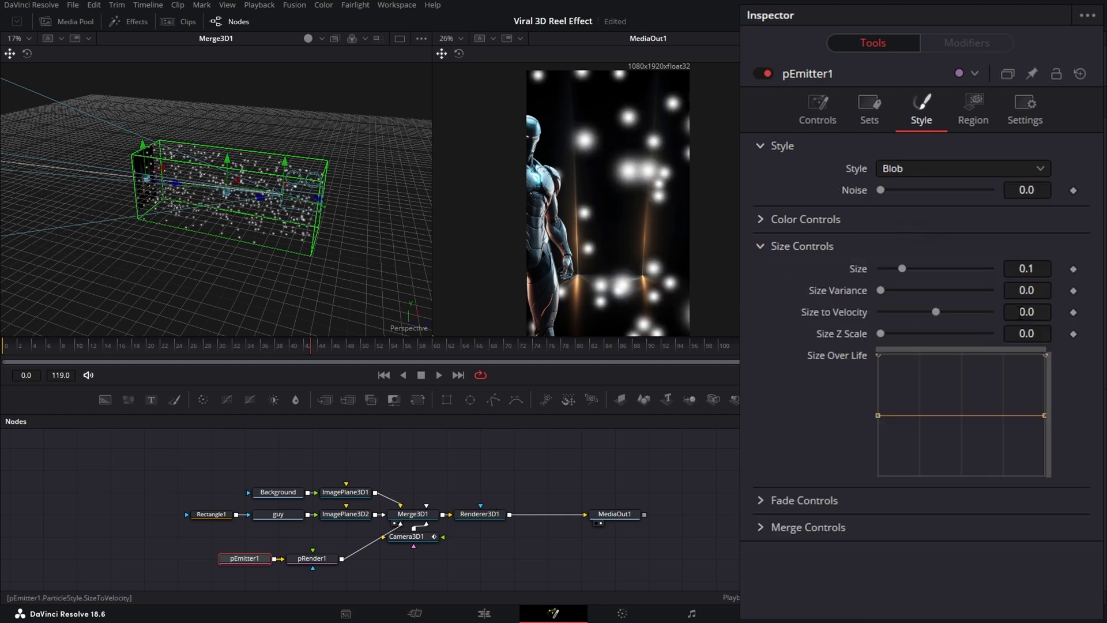
pyautogui.moveTo(1036, 269); pyautogui.dragTo(984, 269)
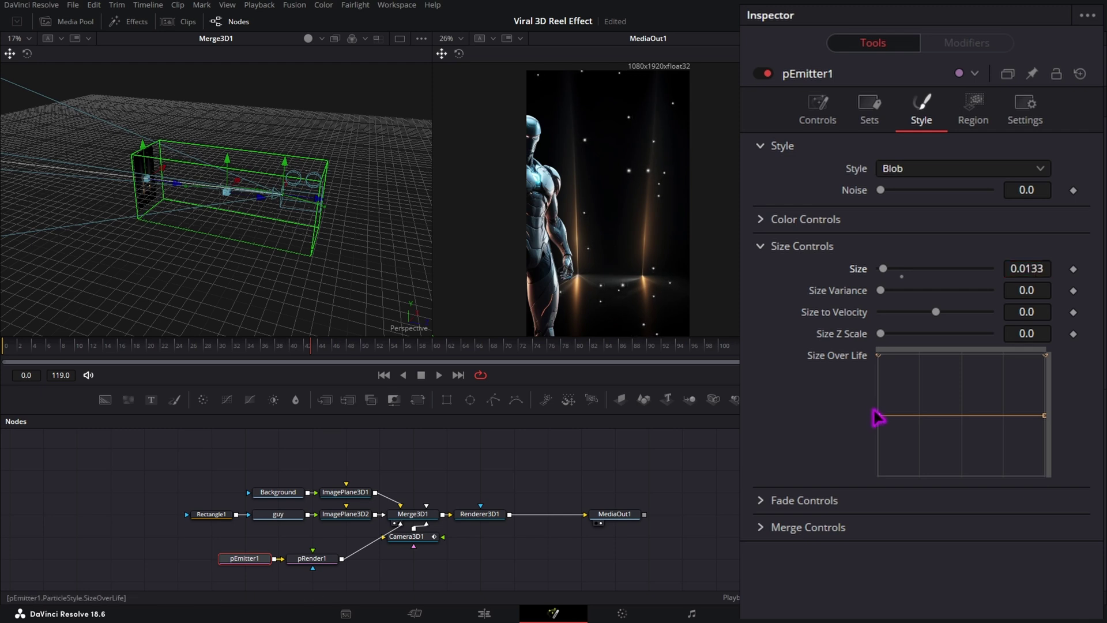
pyautogui.moveTo(878, 415); pyautogui.dragTo(877, 404)
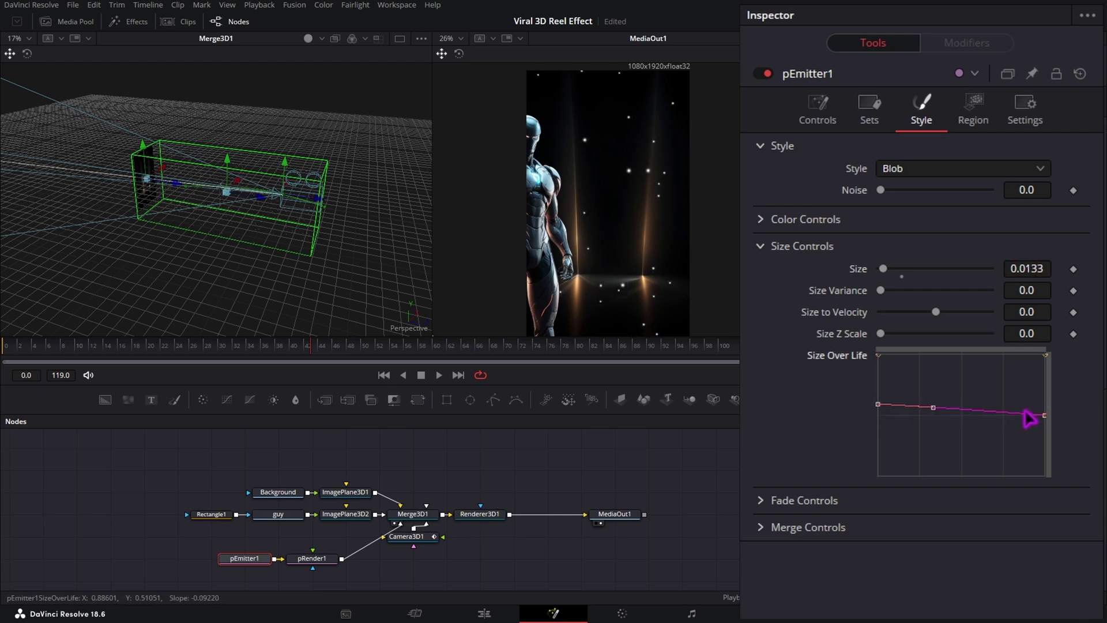
pyautogui.moveTo(1045, 416); pyautogui.dragTo(1044, 445)
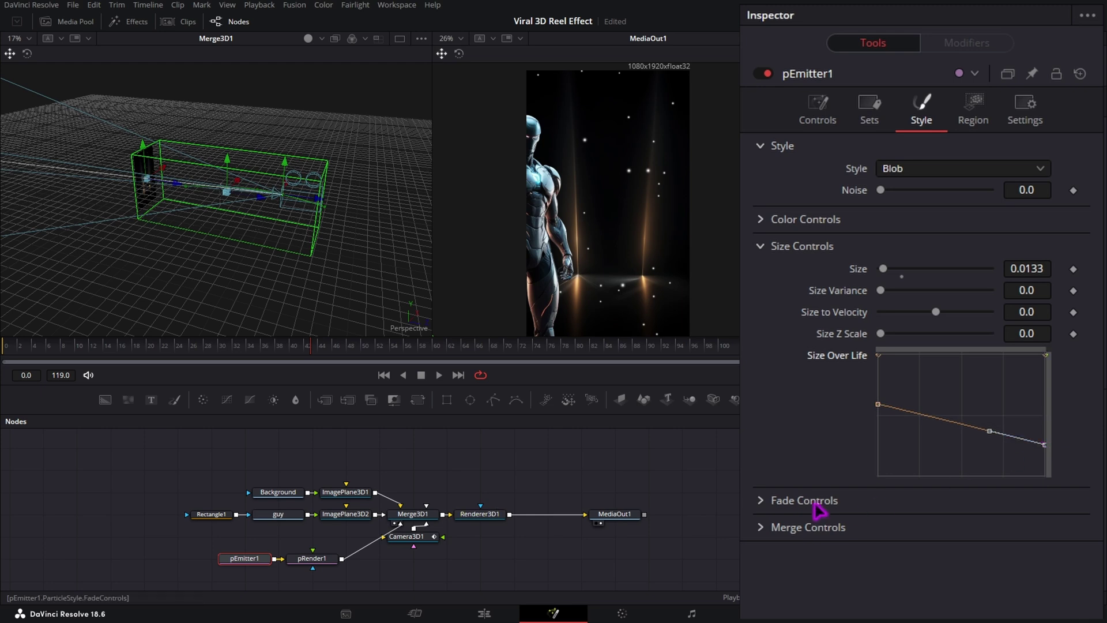
# Step: Set the particle fade in to 0.267 and fade out to 0.728
pyautogui.click(760, 500)
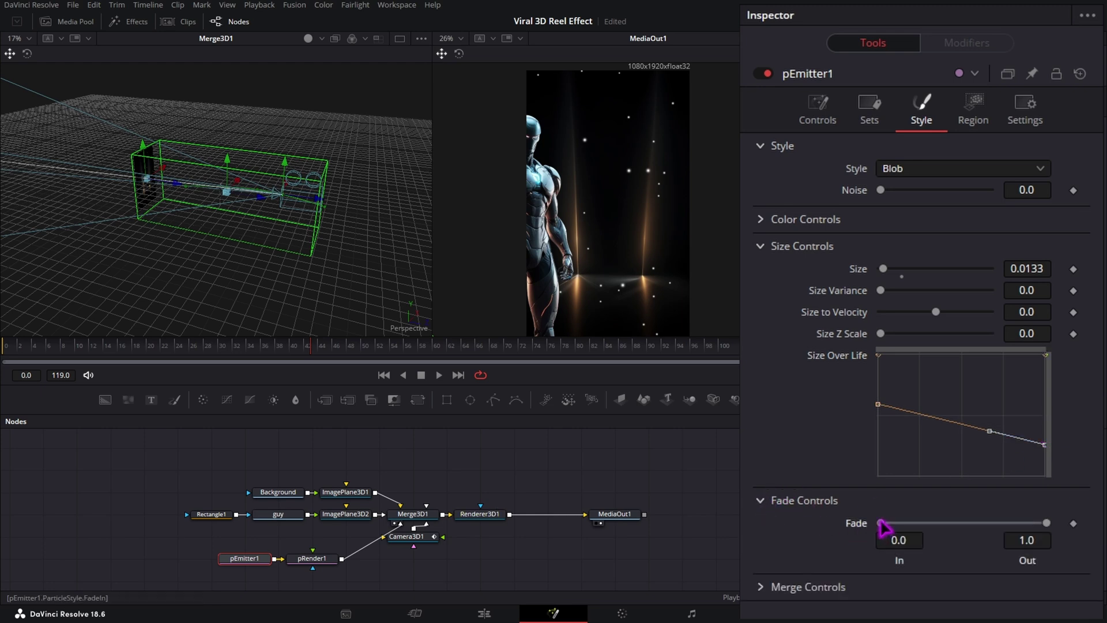
pyautogui.moveTo(882, 525); pyautogui.dragTo(928, 541)
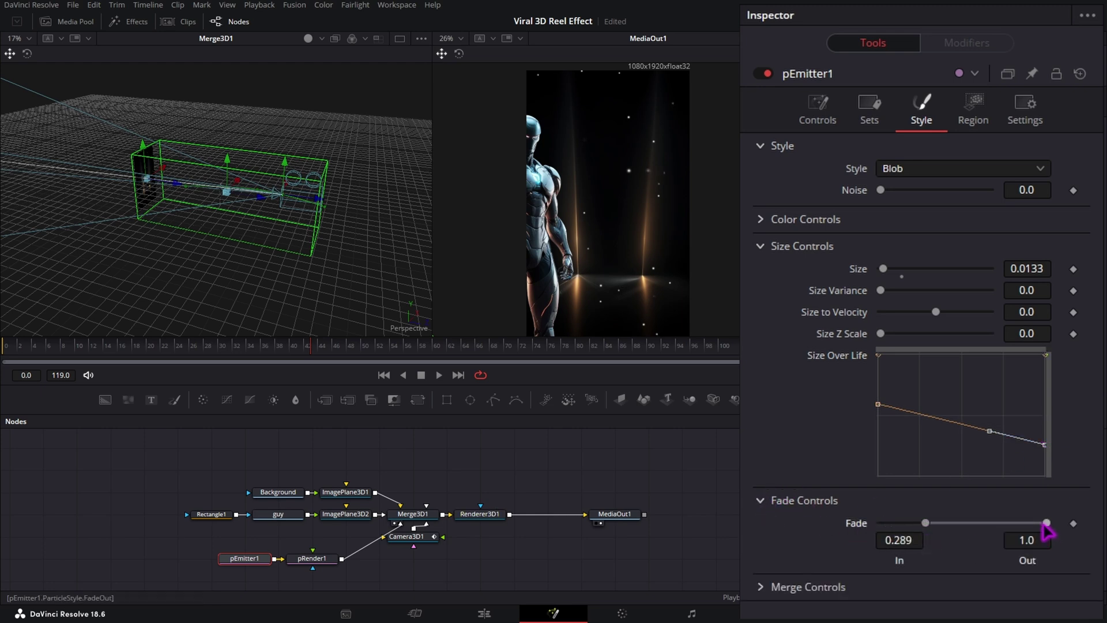
pyautogui.moveTo(1047, 523); pyautogui.dragTo(1005, 523)
pyautogui.moveTo(926, 523); pyautogui.dragTo(922, 524)
pyautogui.click(824, 104)
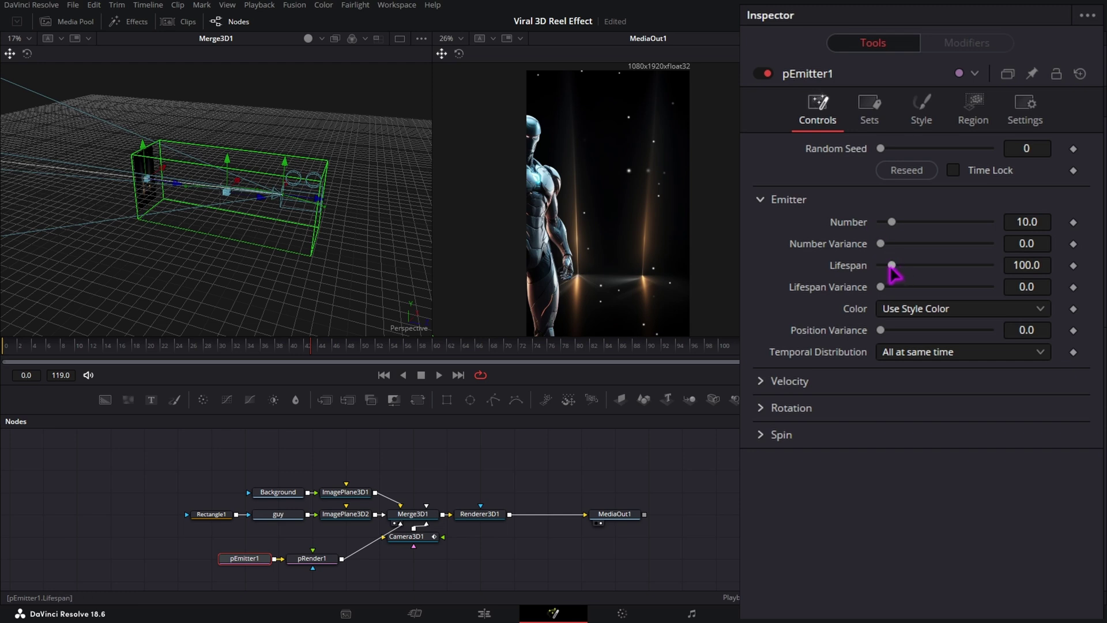
# Step: Shorten pEmitter1's particle lifespan from 100 to 63 and expand the Velocity section
pyautogui.doubleClick(1034, 274)
pyautogui.write('60')
pyautogui.press('Return')
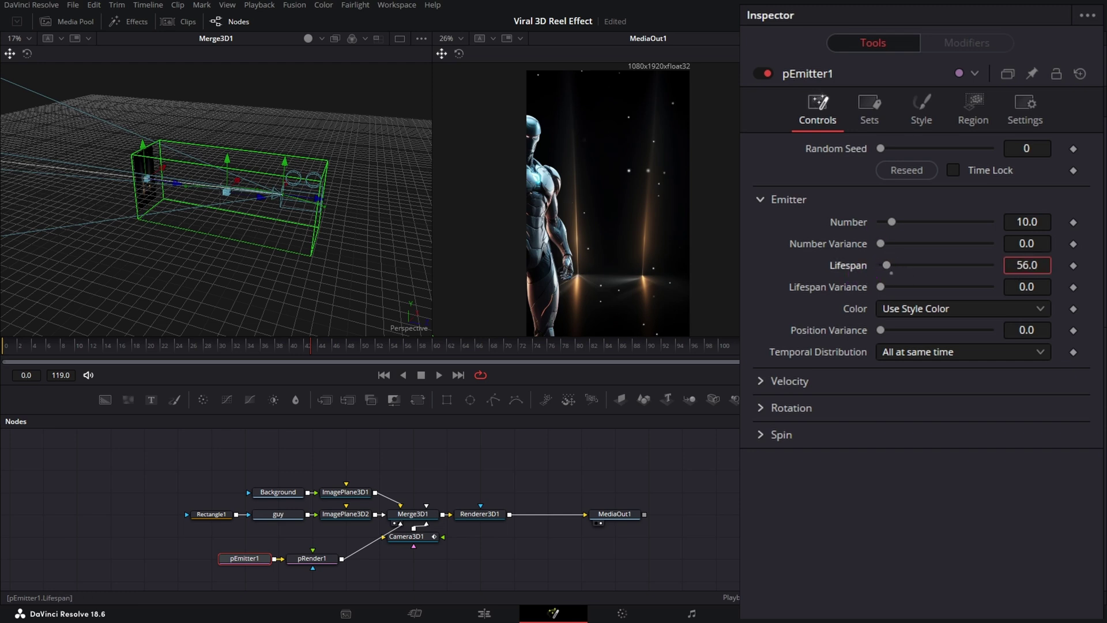
pyautogui.click(762, 382)
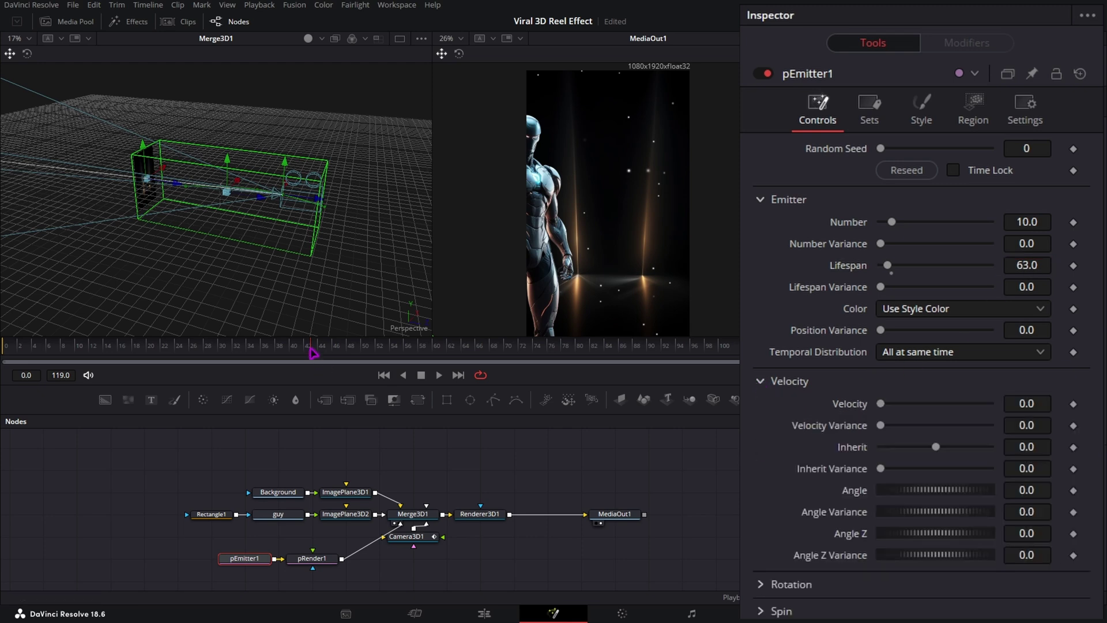
pyautogui.moveTo(312, 351); pyautogui.dragTo(4, 347)
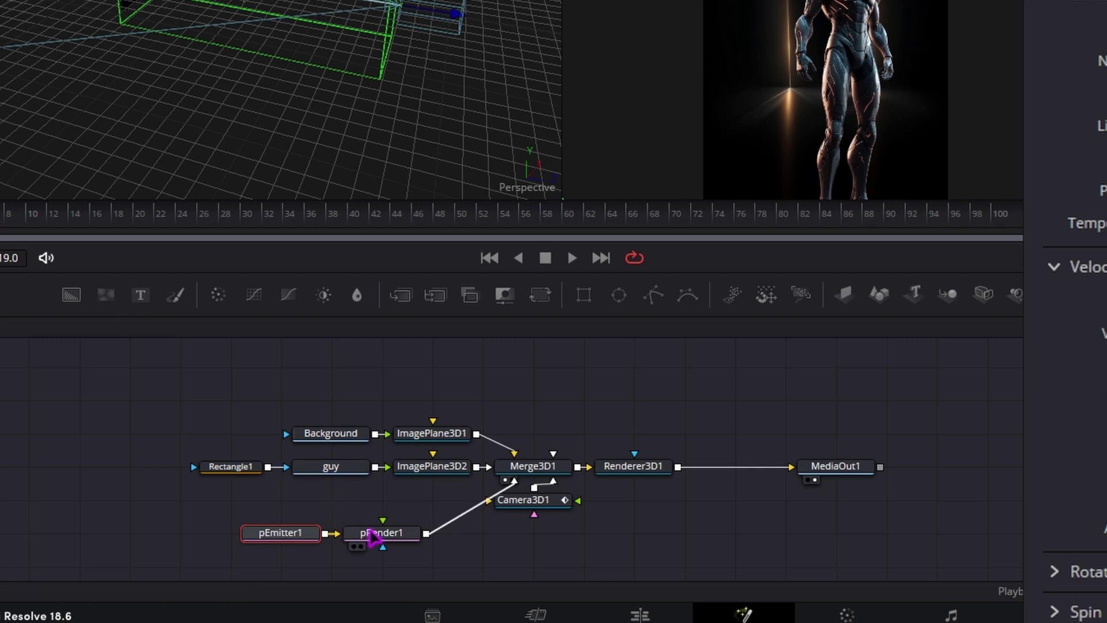
# Step: Set pRender1's Pre-Generate Frames to 16 and play back to preview the particles
pyautogui.click(372, 531)
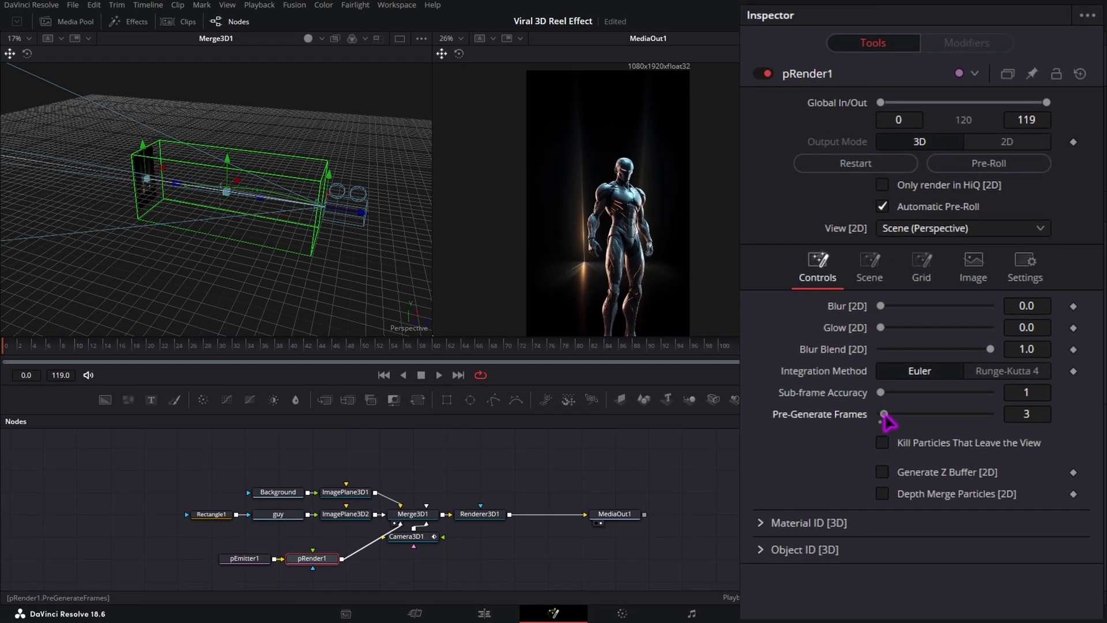
pyautogui.moveTo(881, 414); pyautogui.dragTo(894, 419)
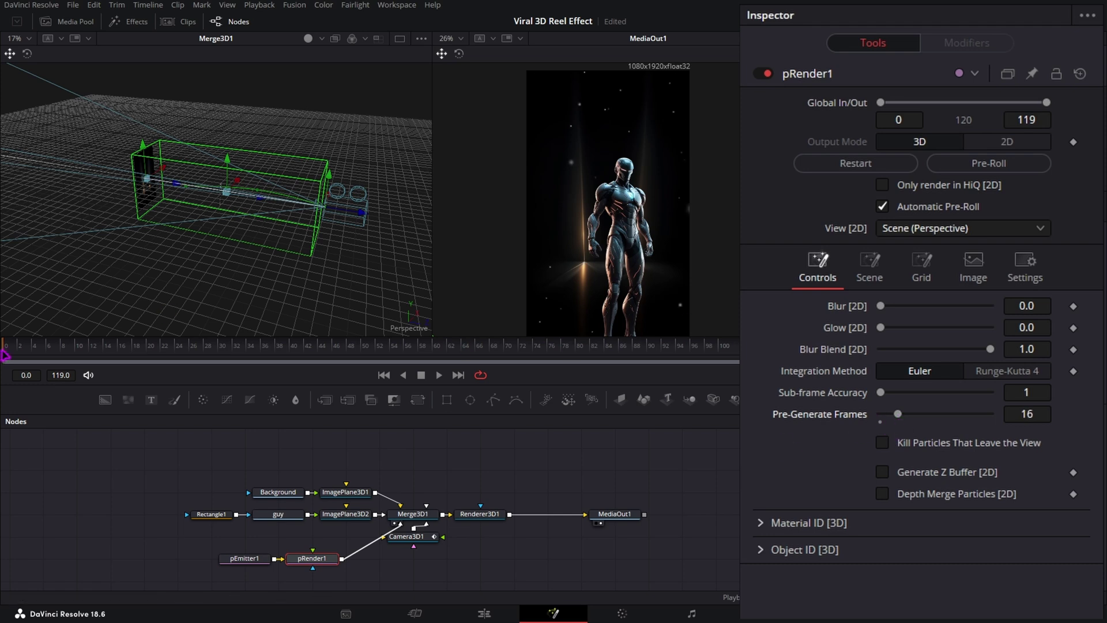
pyautogui.press('space')
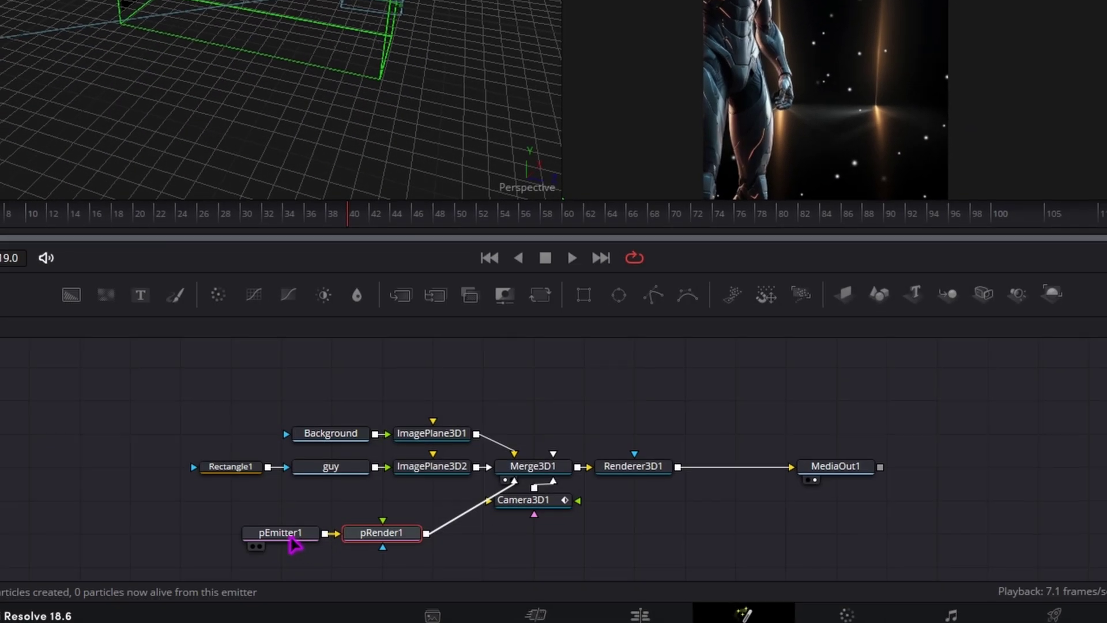
# Step: Give the pEmitter1 particles a velocity of 0.06 and an Angle Z of 90
pyautogui.click(291, 539)
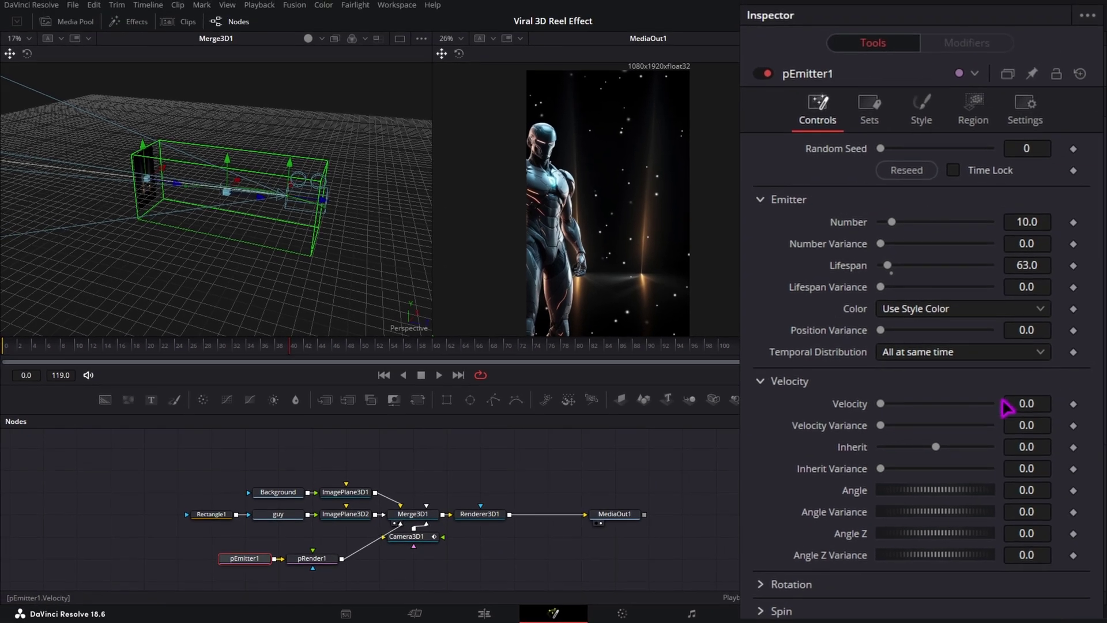
pyautogui.moveTo(1004, 404); pyautogui.dragTo(1010, 403)
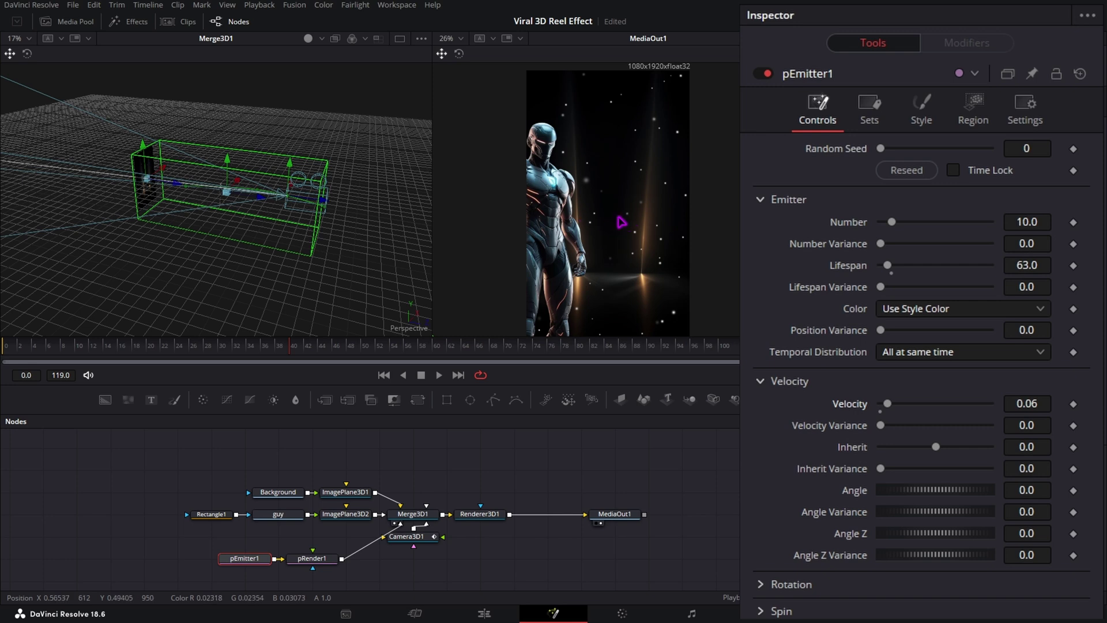
pyautogui.click(1010, 535)
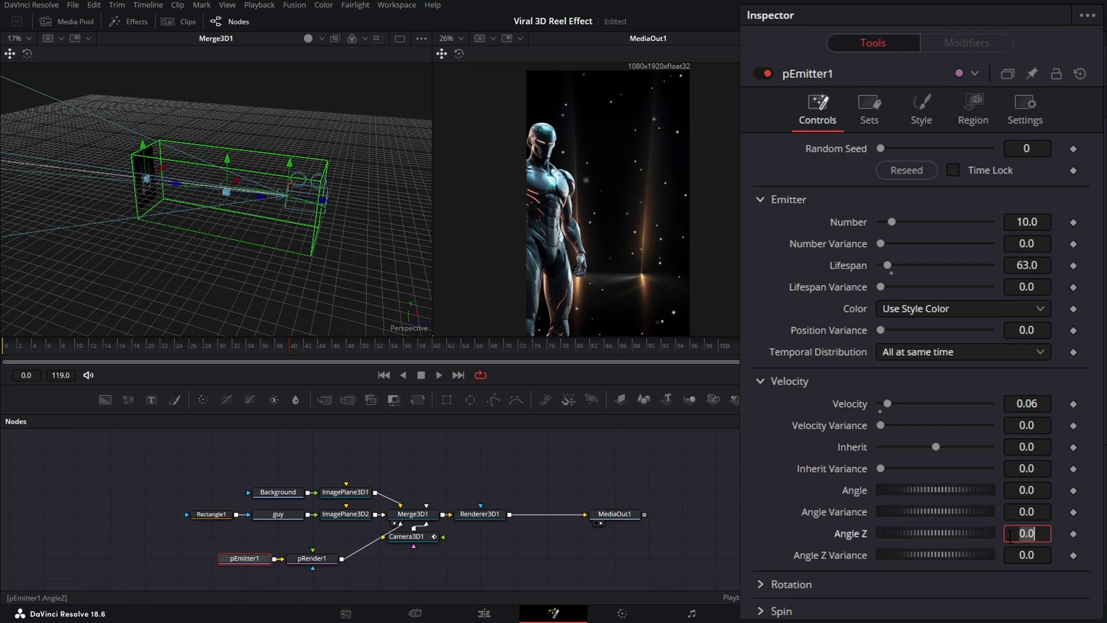
pyautogui.write('90')
pyautogui.press('Return')
pyautogui.press('space')
pyautogui.moveTo(310, 349); pyautogui.dragTo(281, 351)
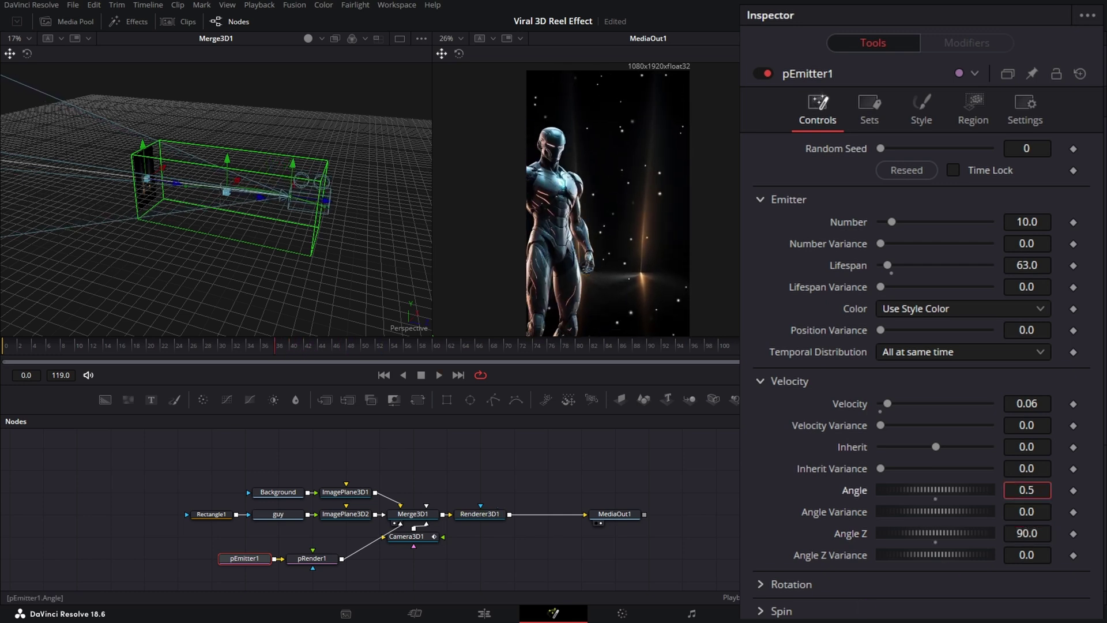
# Step: Set particle Angle 14.6, Angle Variance 40.3 and Angle Z Variance 7.7, then preview playback
pyautogui.moveTo(936, 490); pyautogui.dragTo(955, 490)
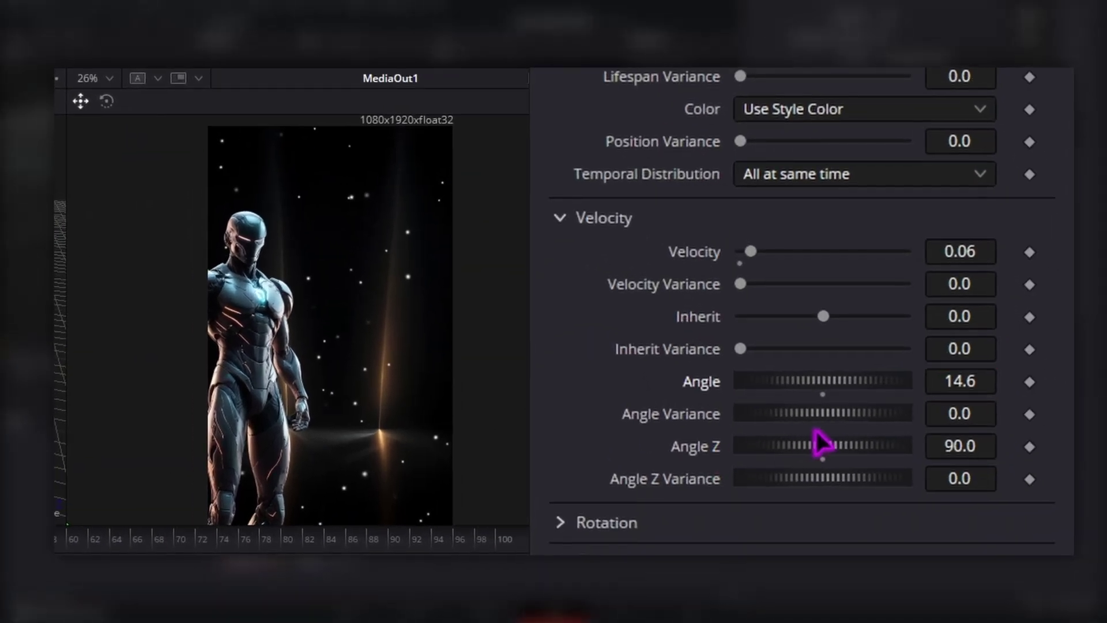
pyautogui.moveTo(819, 413)
pyautogui.mouseDown()
pyautogui.moveTo(900, 413)
pyautogui.moveTo(802, 413)
pyautogui.mouseUp()
pyautogui.moveTo(823, 478); pyautogui.dragTo(849, 478)
pyautogui.press('space')
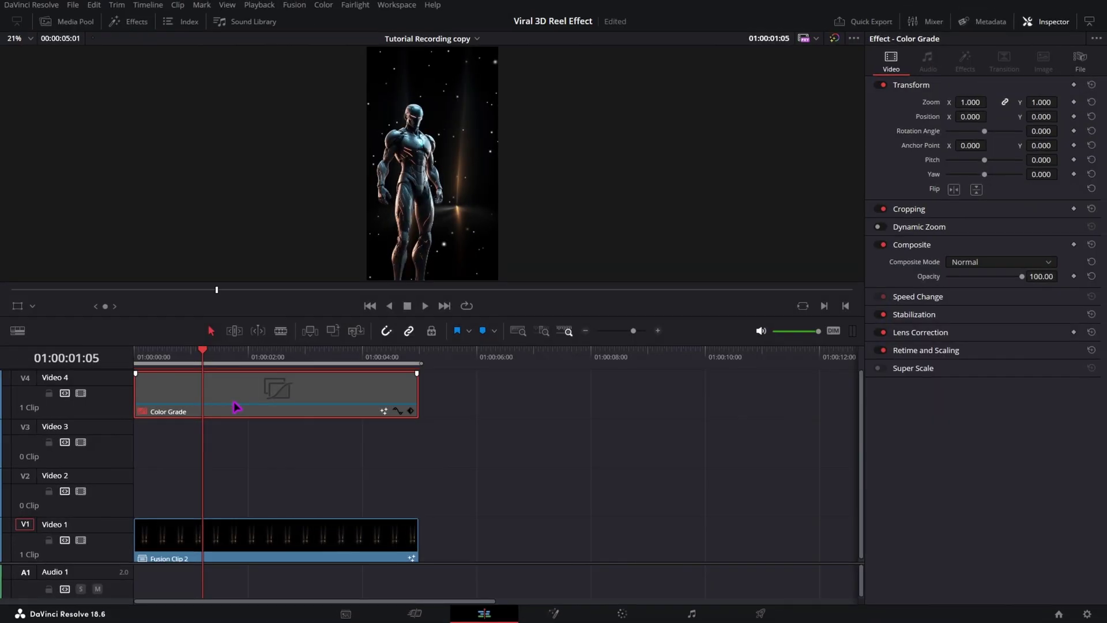
# Step: Preview the edit and extend the Color Grade clip to about 9 seconds
pyautogui.click(181, 354)
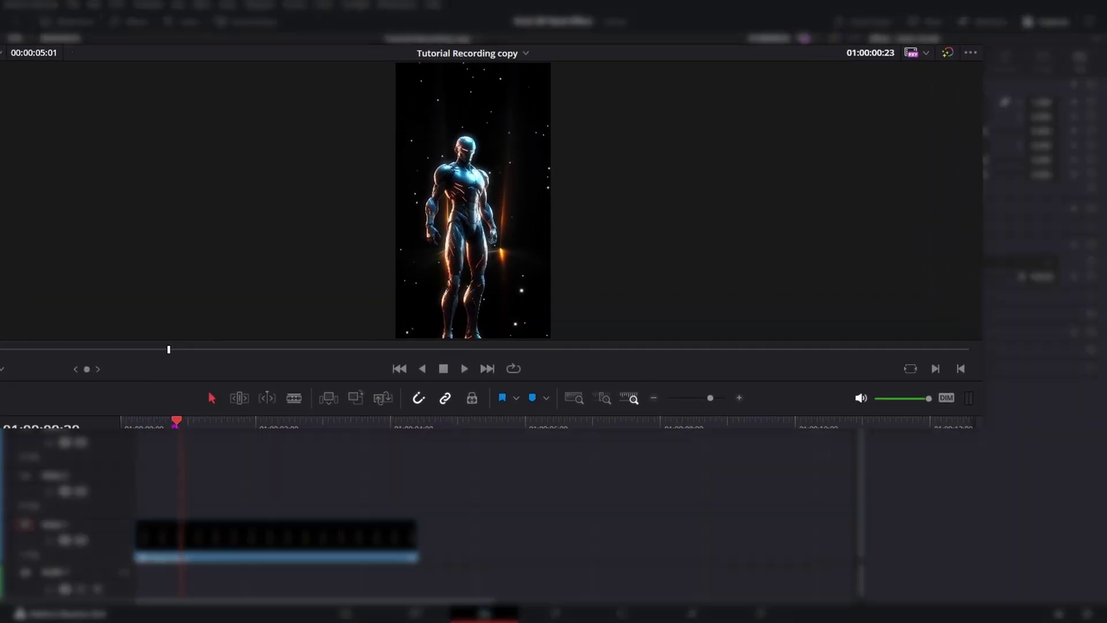
pyautogui.press('space')
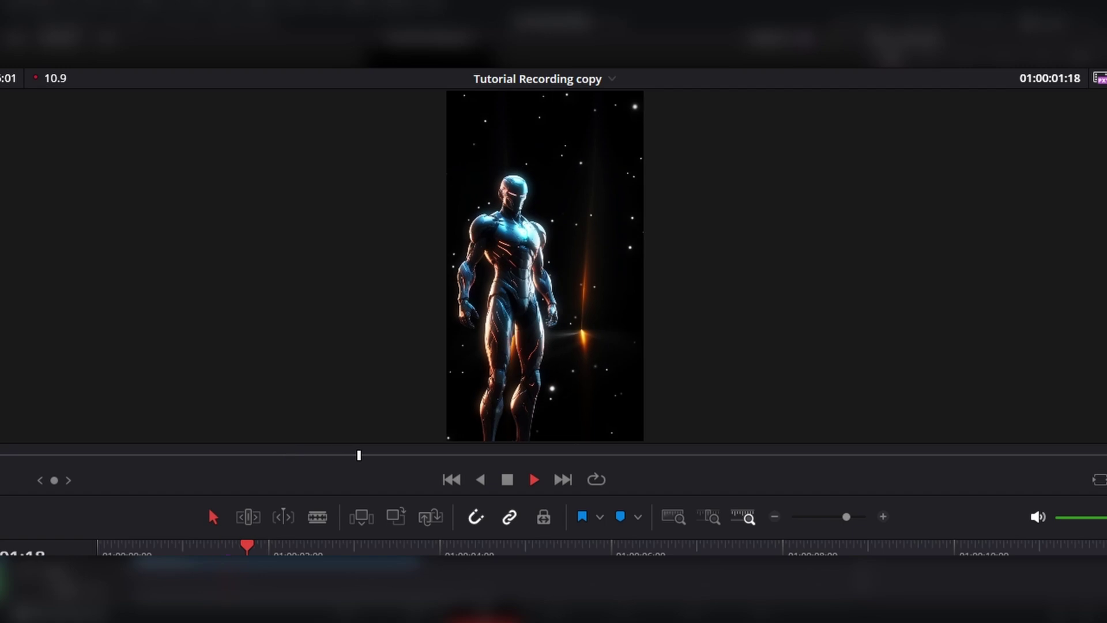
pyautogui.press('space')
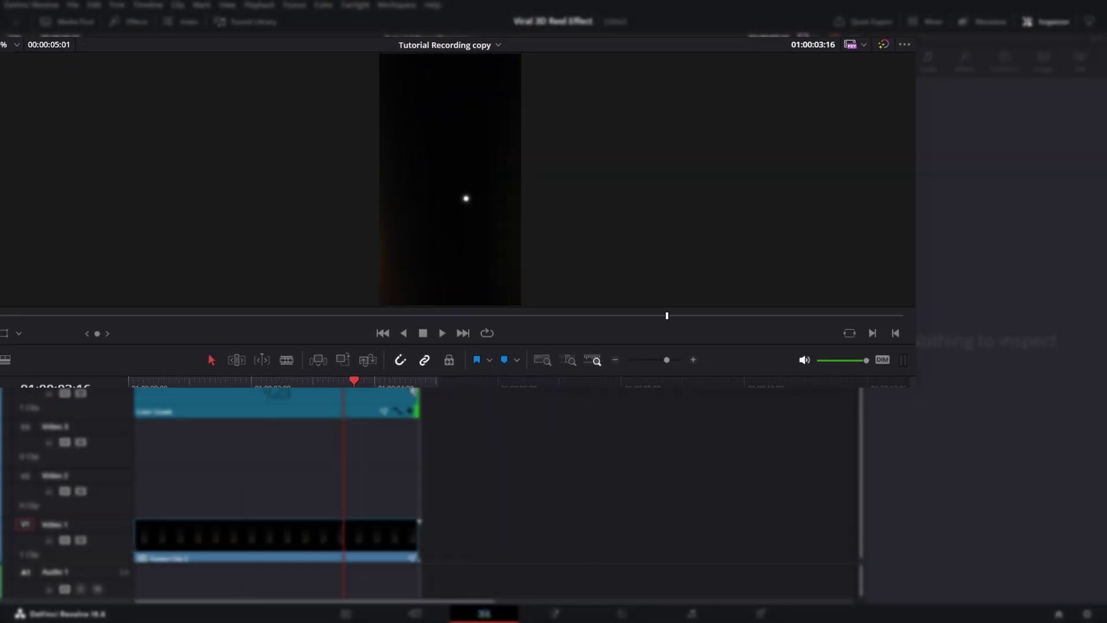
pyautogui.moveTo(417, 404); pyautogui.dragTo(713, 404)
# Step: Duplicate Fusion Clip 2 onto Video 2 starting near 4 seconds, trimming the copy's start
pyautogui.click(248, 543)
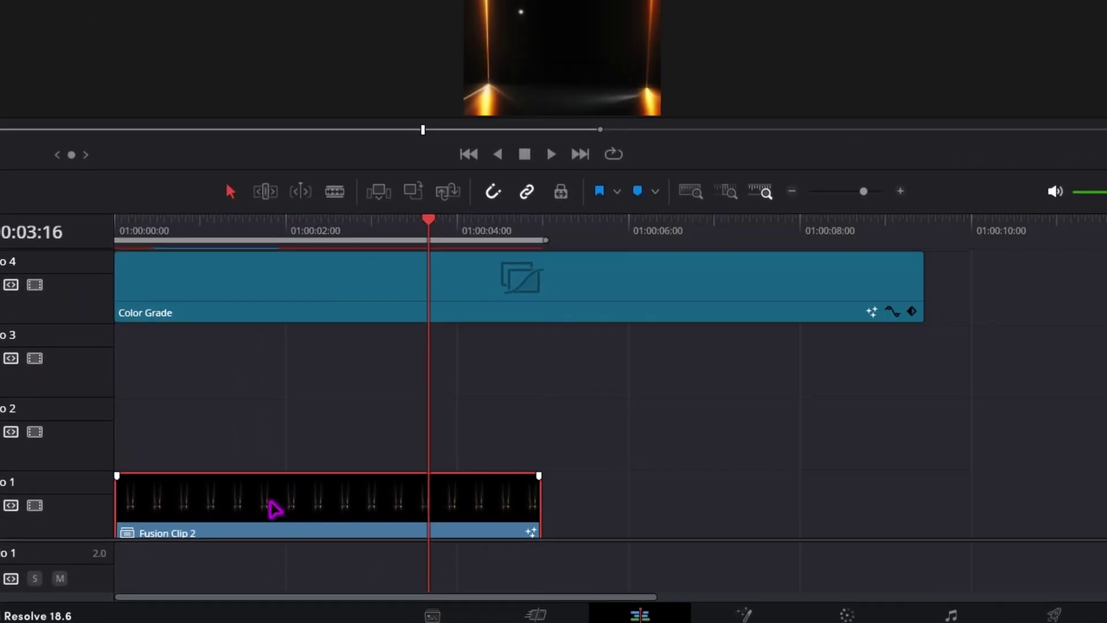
pyautogui.scroll(-1, 294, 443)
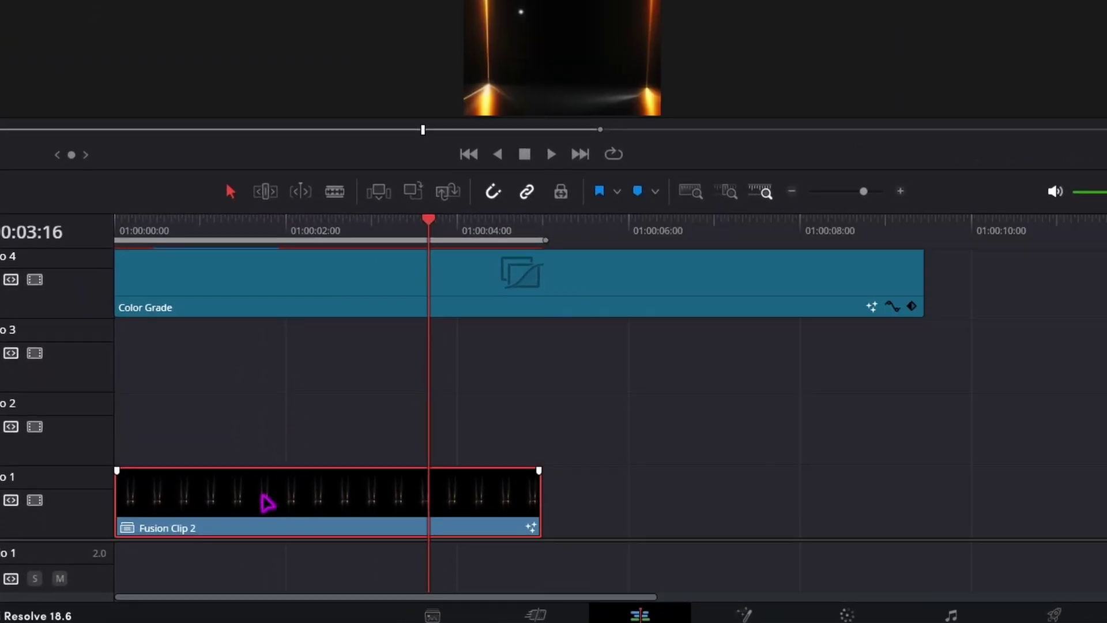
pyautogui.moveTo(265, 519); pyautogui.dragTo(264, 448)
pyautogui.moveTo(188, 447); pyautogui.dragTo(576, 460)
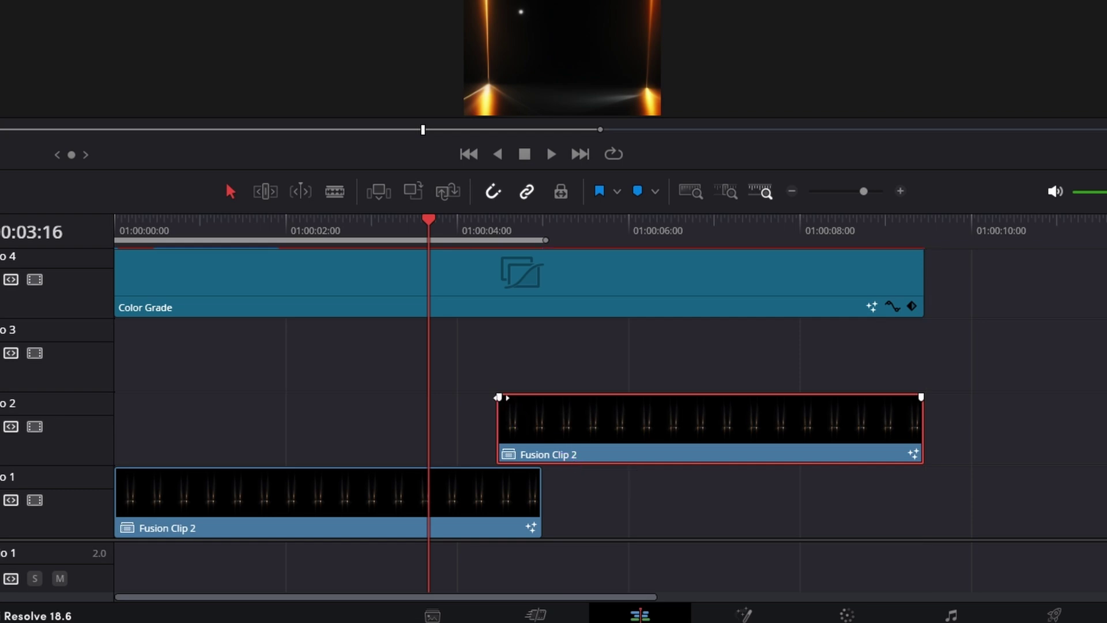
pyautogui.moveTo(499, 398); pyautogui.dragTo(532, 415)
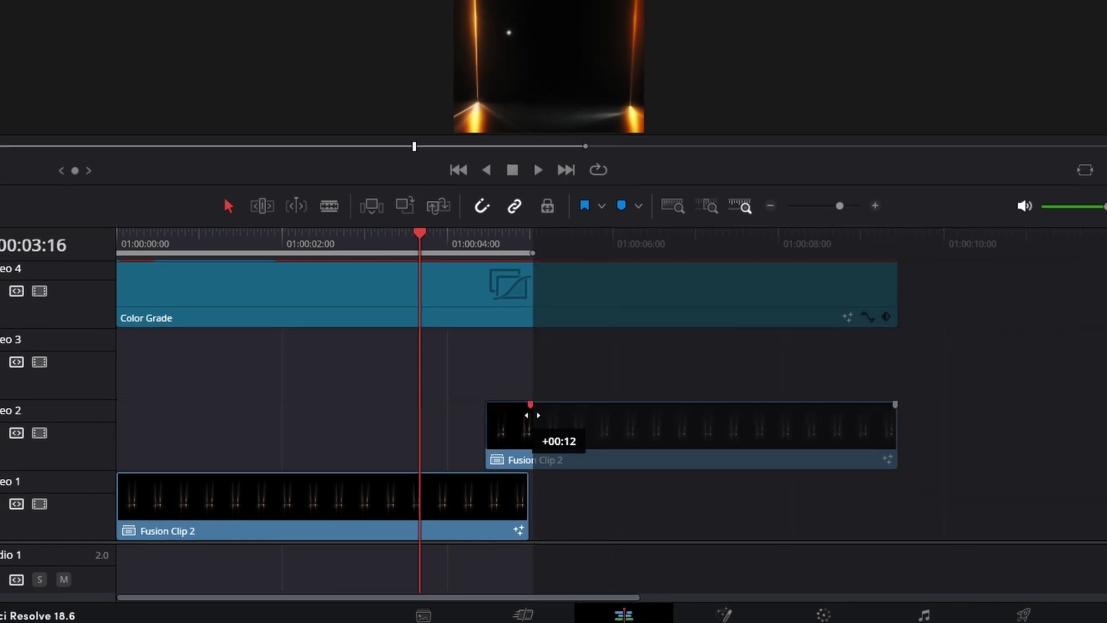
pyautogui.click(467, 244)
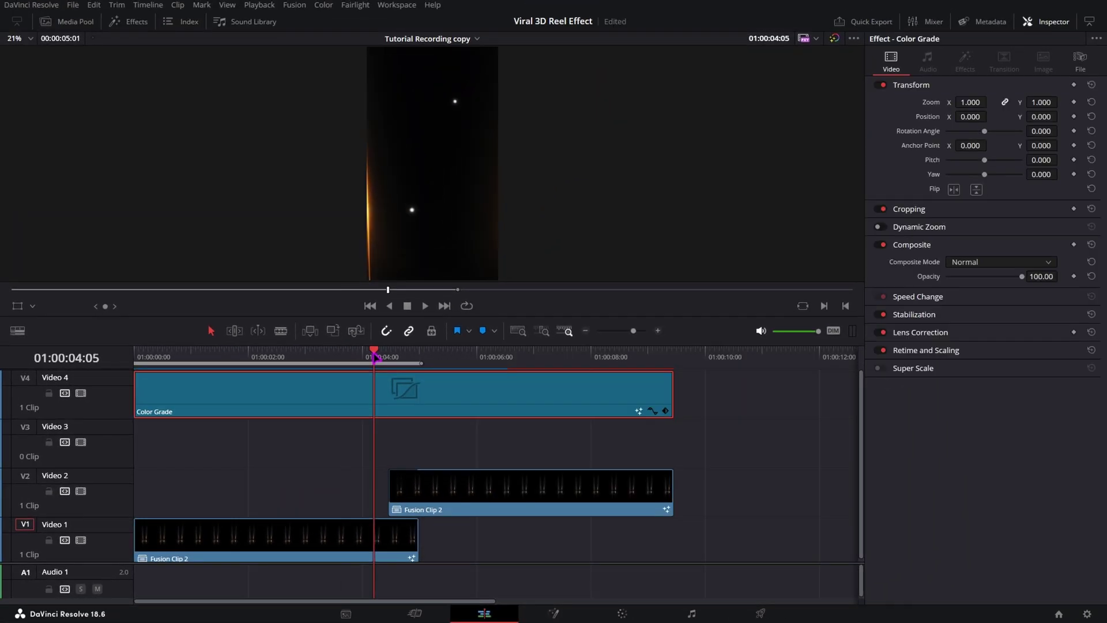
pyautogui.press('space')
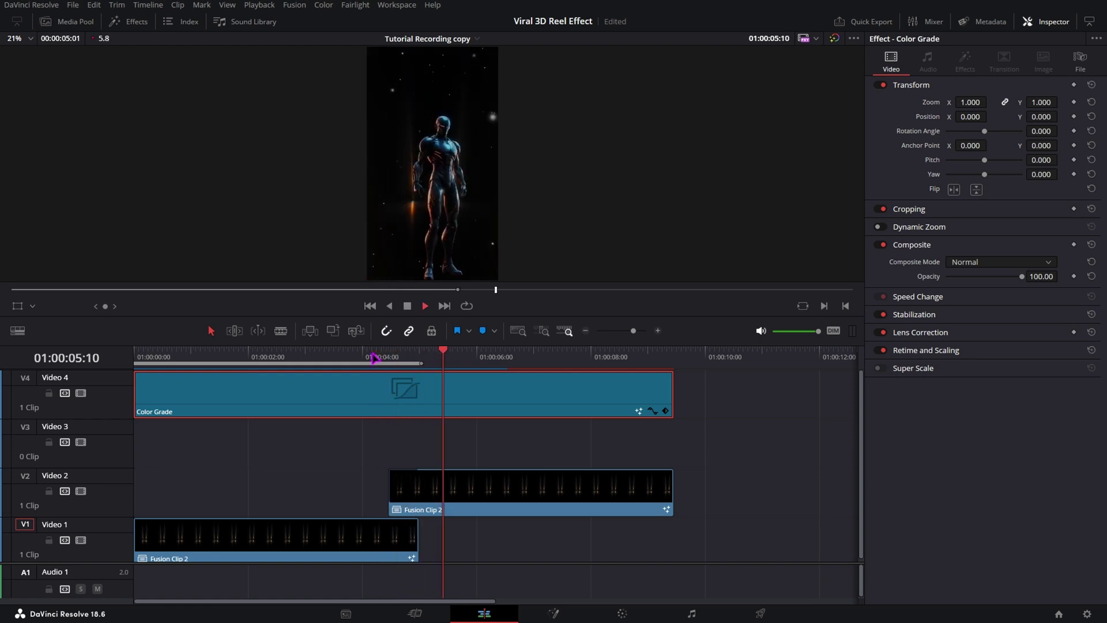
pyautogui.press('space')
pyautogui.press('Home')
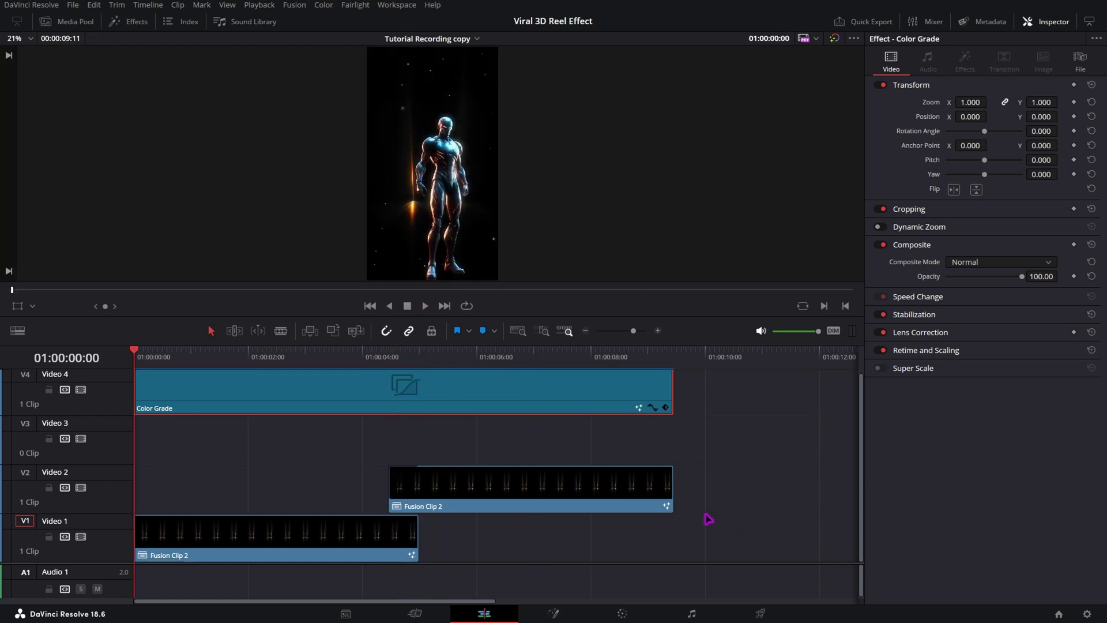